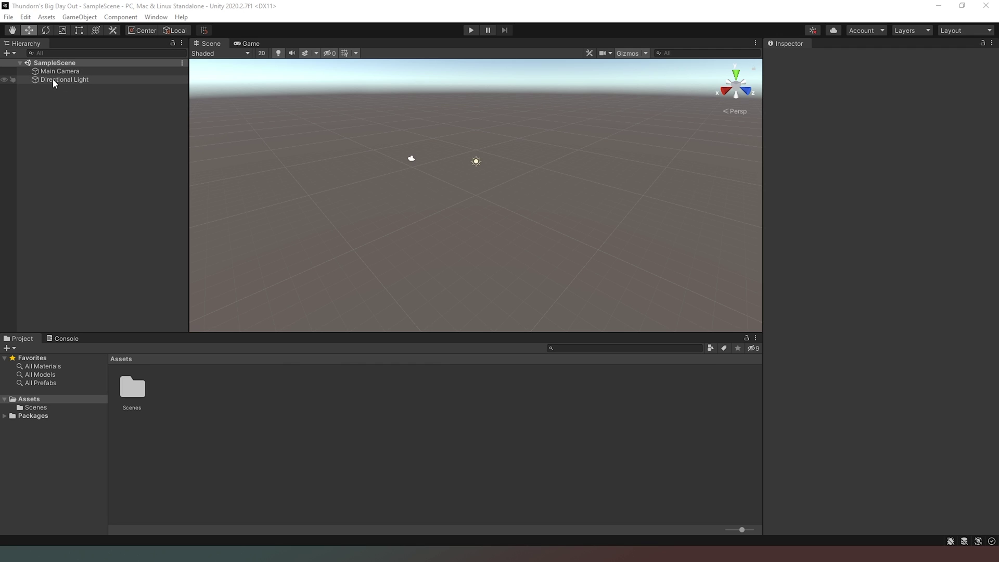
# Parent Directional Light under Main Camera, move it back to the root, then inspect the camera.
pyautogui.moveTo(52, 82); pyautogui.dragTo(80, 70)
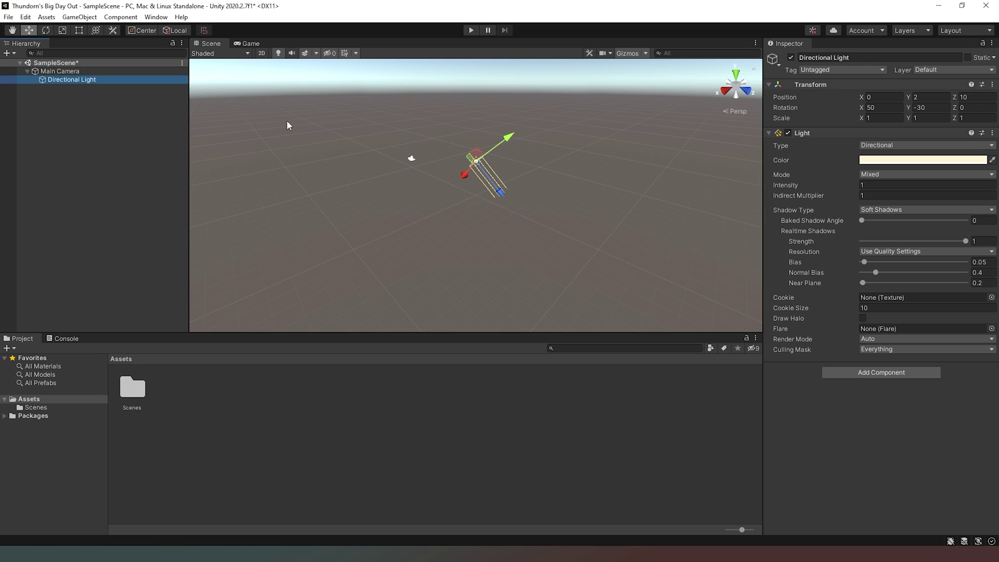
pyautogui.moveTo(70, 80); pyautogui.dragTo(37, 99)
pyautogui.click(117, 72)
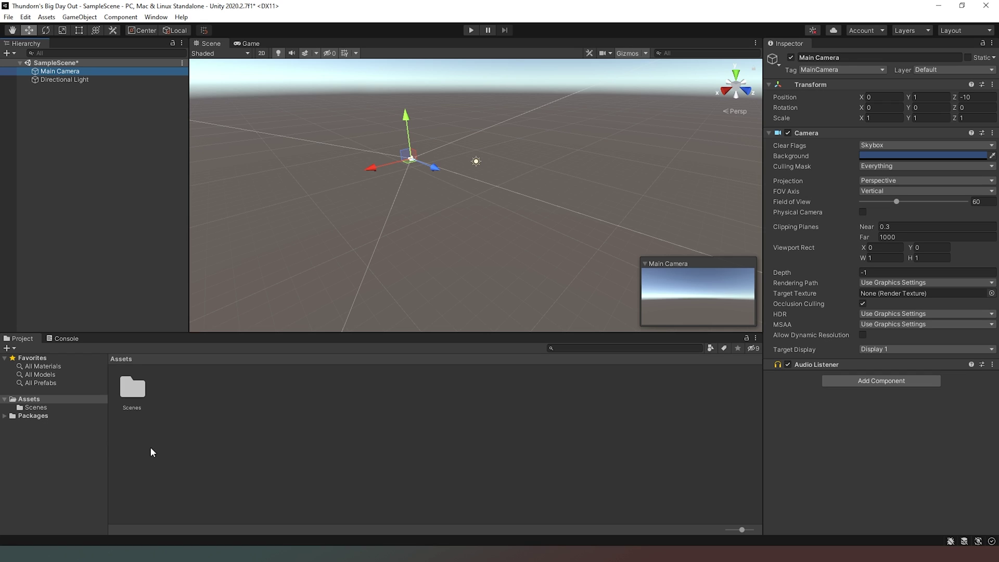
pyautogui.click(318, 210)
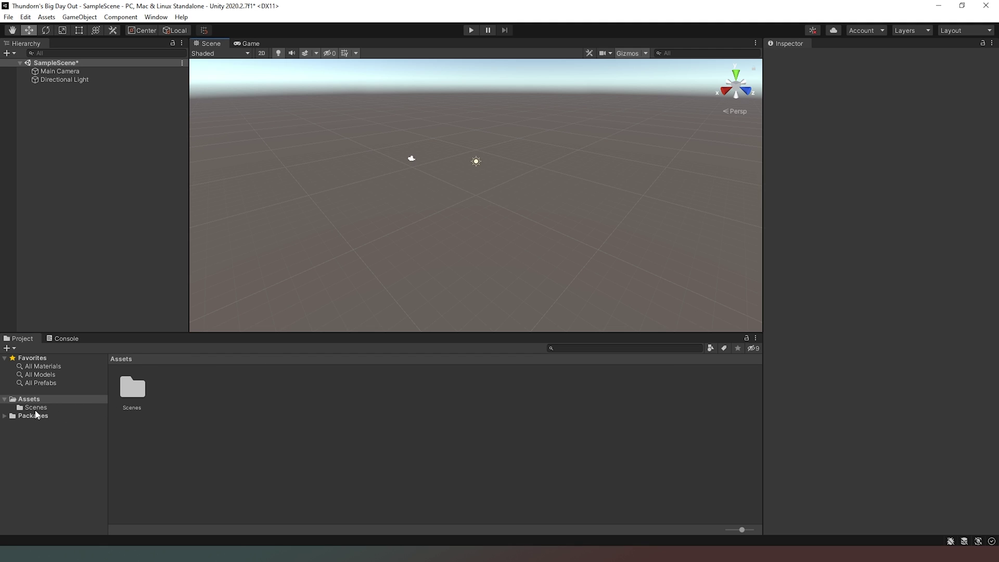
# Rename SampleScene in Assets/Scenes to LevelOne and reload the scene.
pyautogui.click(54, 408)
pyautogui.click(131, 386)
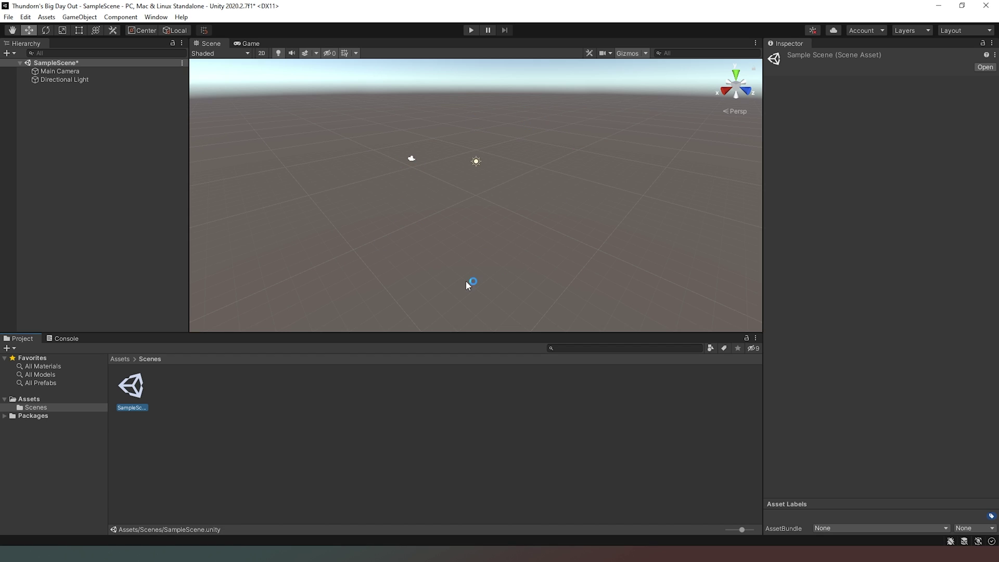
pyautogui.click(137, 408)
pyautogui.click(138, 408)
pyautogui.press('Return')
pyautogui.write('LevelOne')
pyautogui.press('Return')
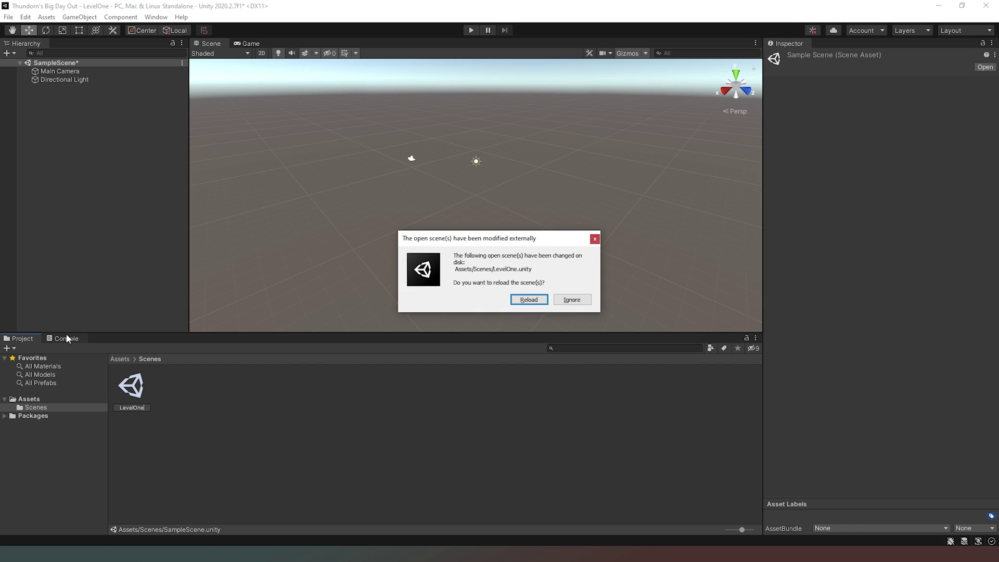
pyautogui.click(529, 300)
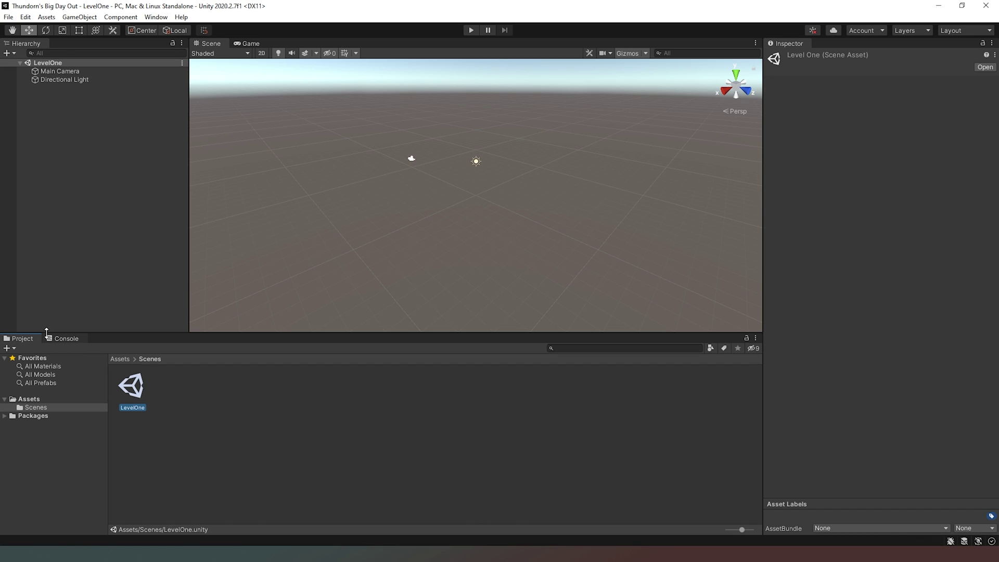
pyautogui.click(62, 339)
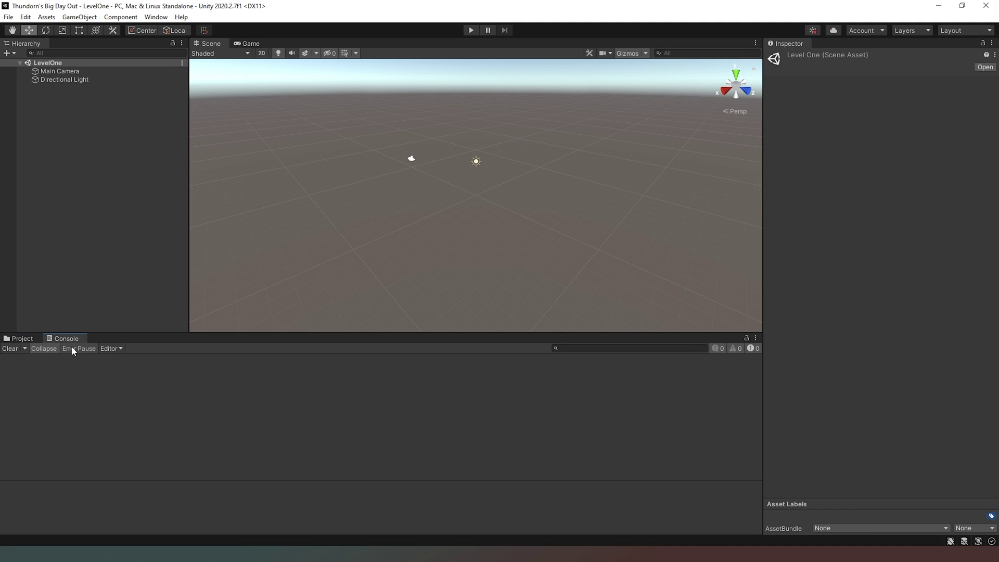
pyautogui.click(29, 338)
pyautogui.click(61, 339)
pyautogui.click(29, 337)
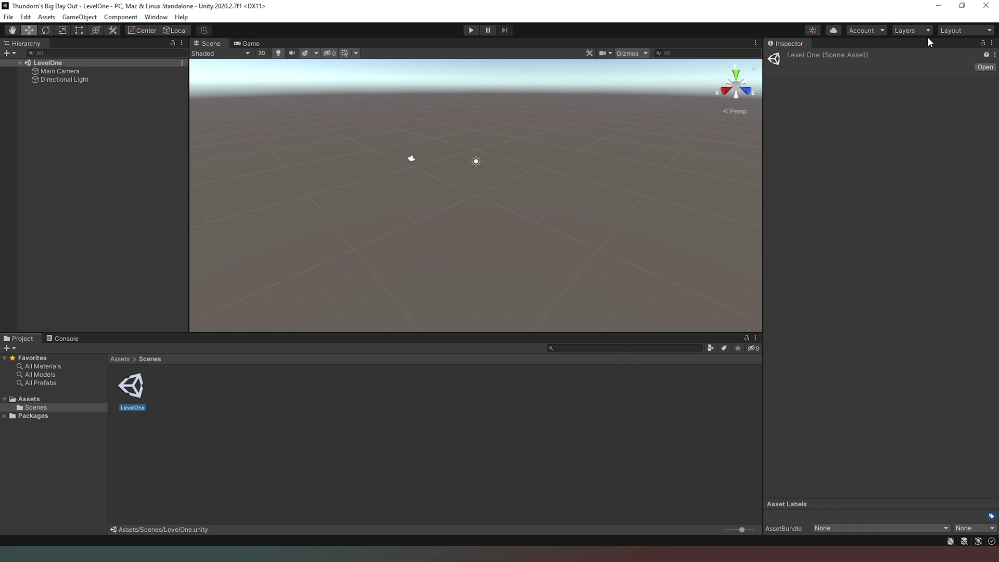
pyautogui.click(943, 31)
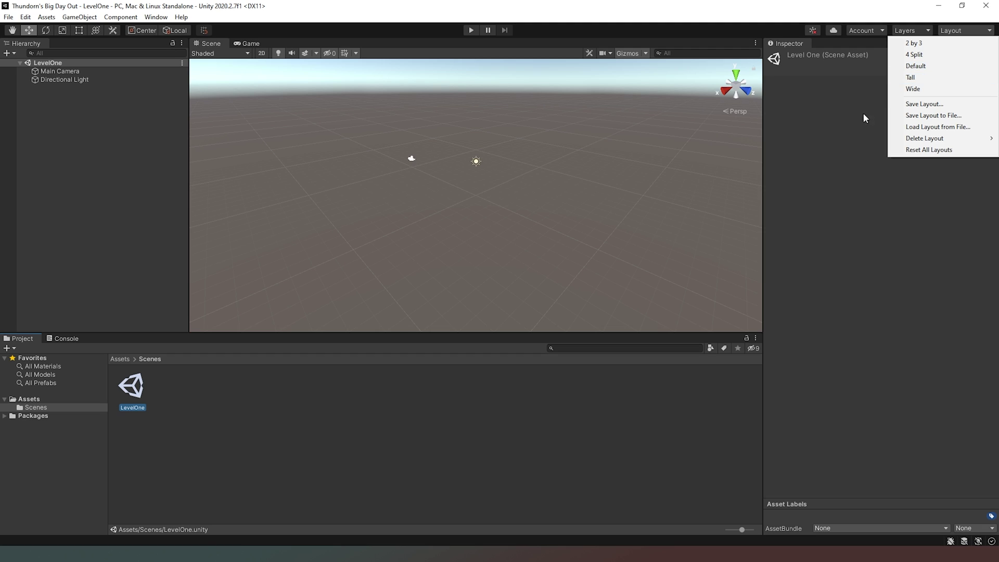
pyautogui.click(859, 230)
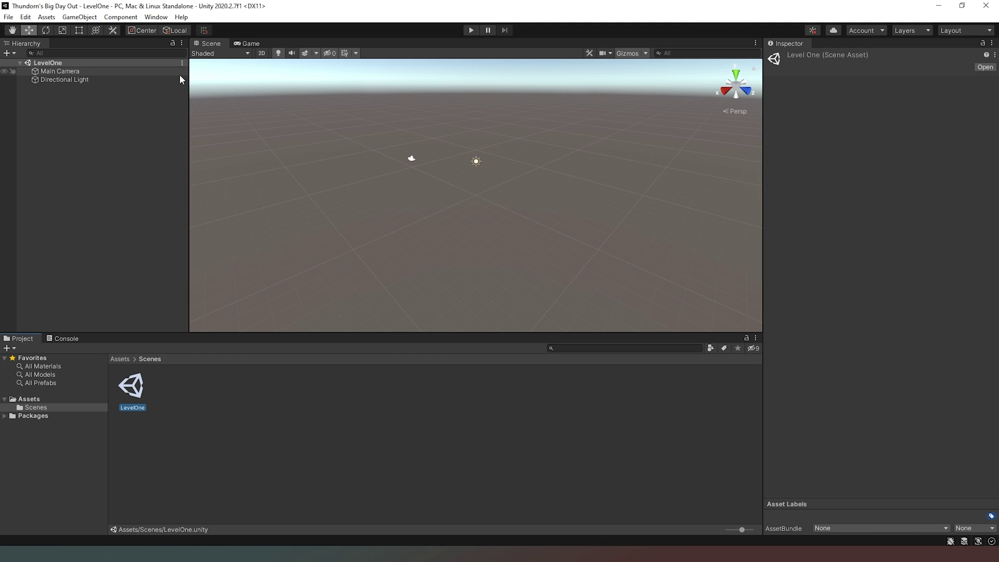
pyautogui.click(157, 17)
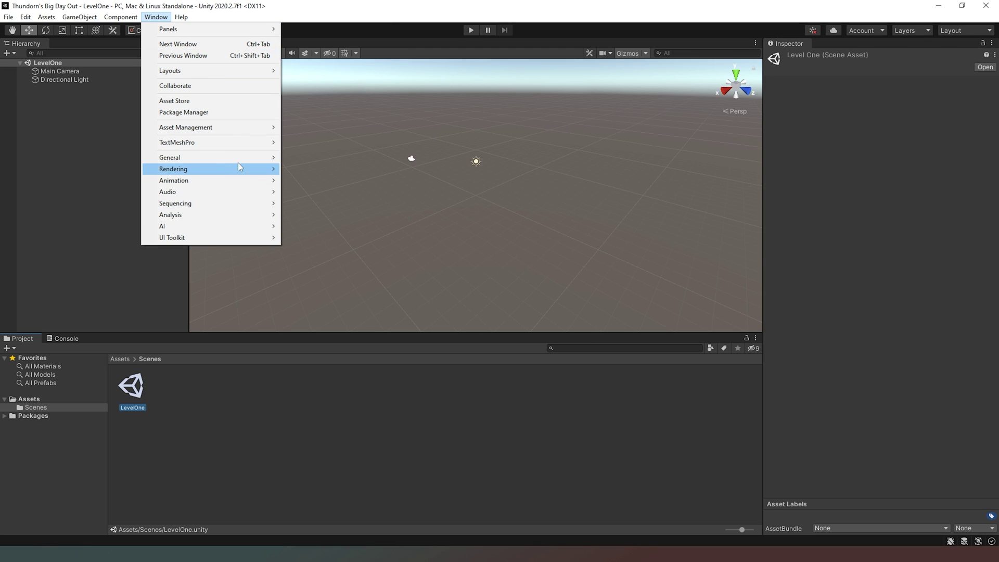
pyautogui.moveTo(241, 158)
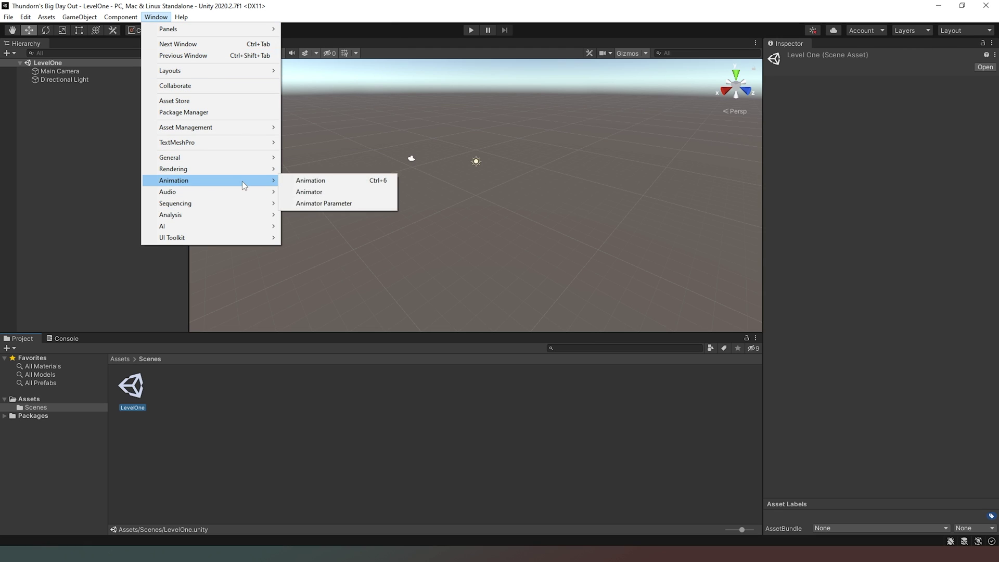
pyautogui.moveTo(239, 206)
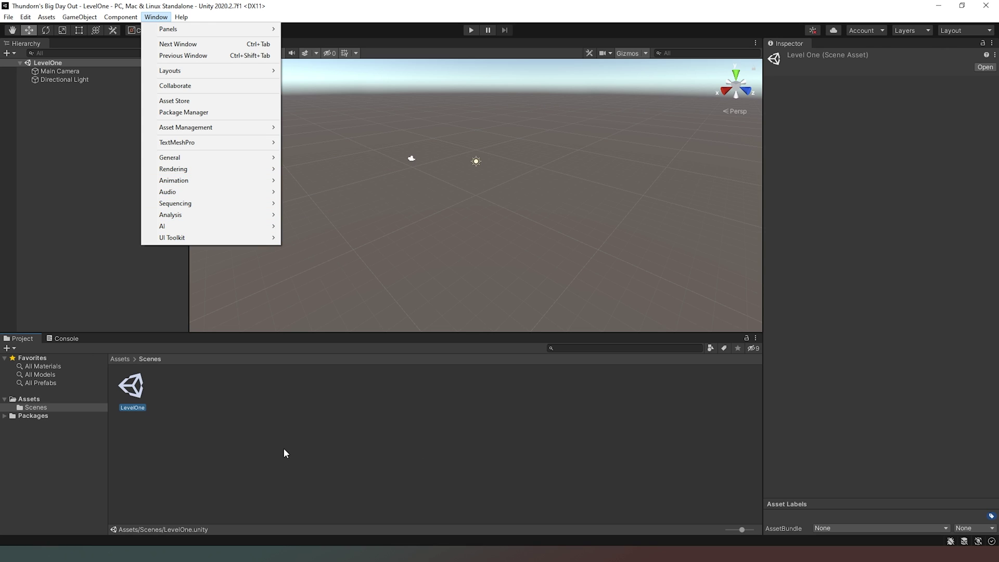
pyautogui.click(91, 292)
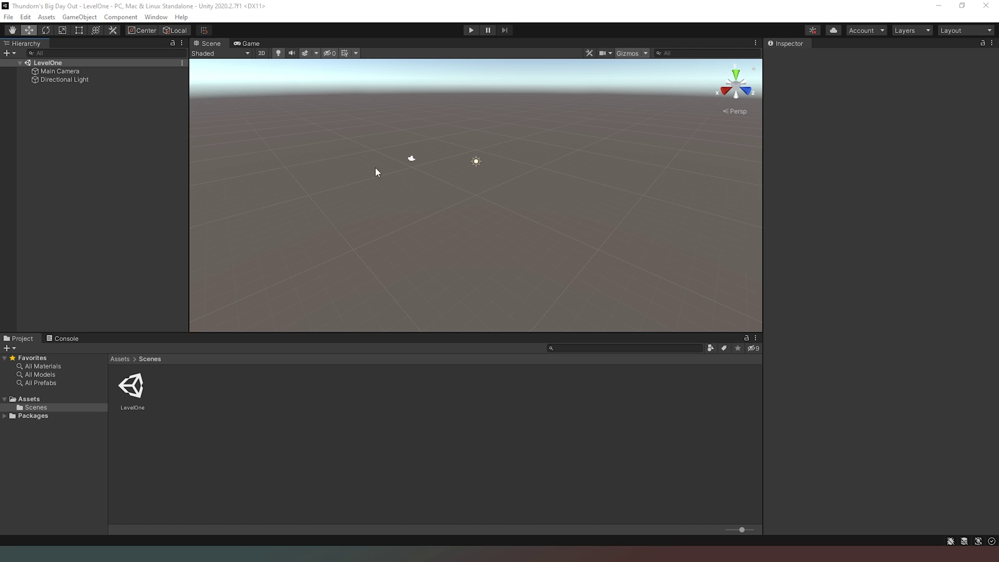
# Add a 3D Cube from the Hierarchy context menu and name it Floor.
pyautogui.rightClick(74, 121)
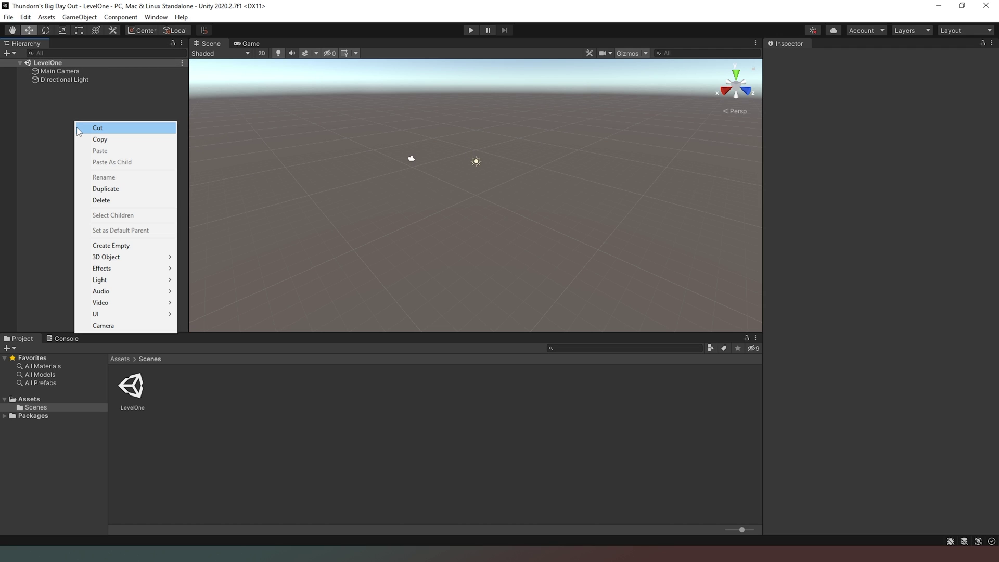
pyautogui.moveTo(144, 256)
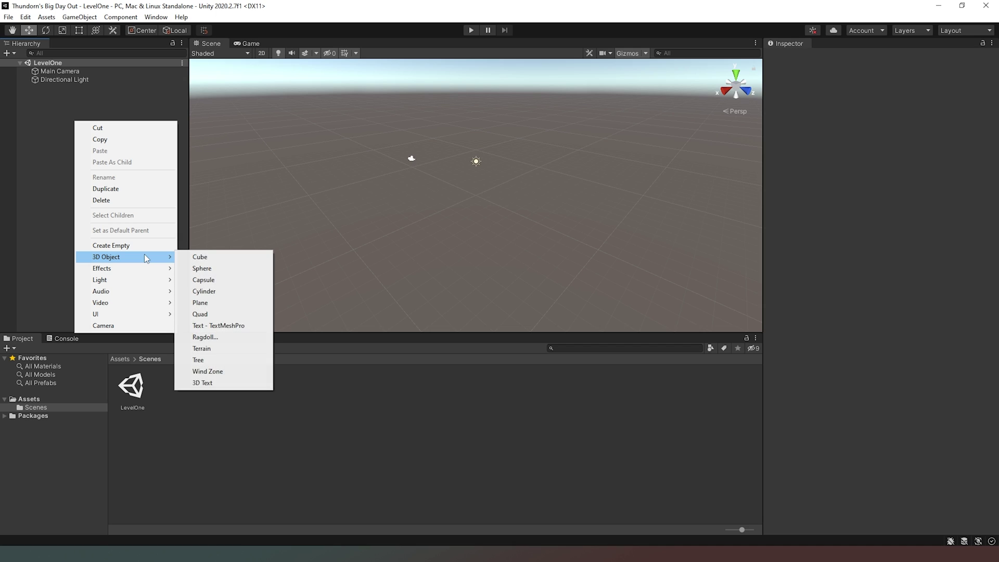
pyautogui.click(200, 256)
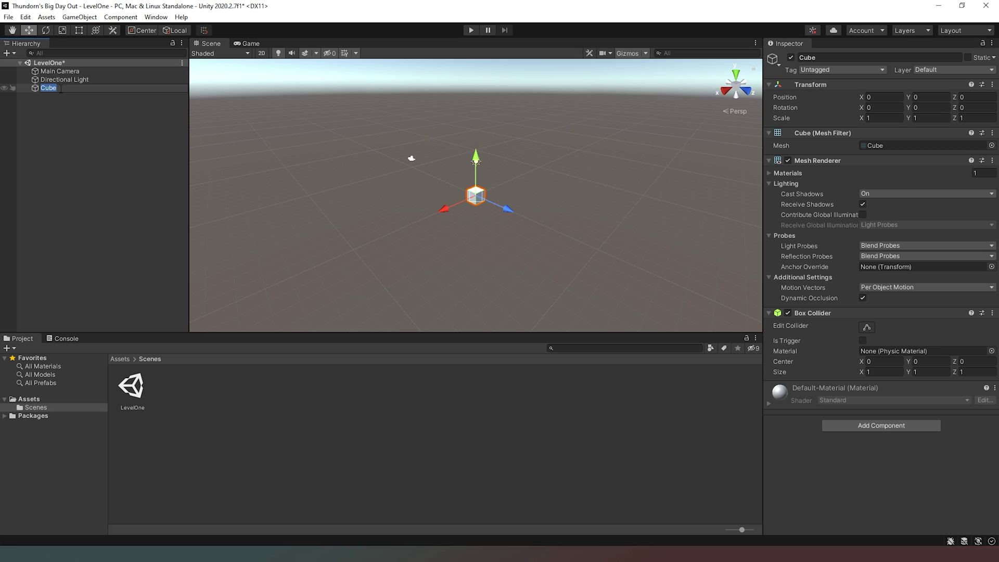
pyautogui.write('Floor')
pyautogui.press('Return')
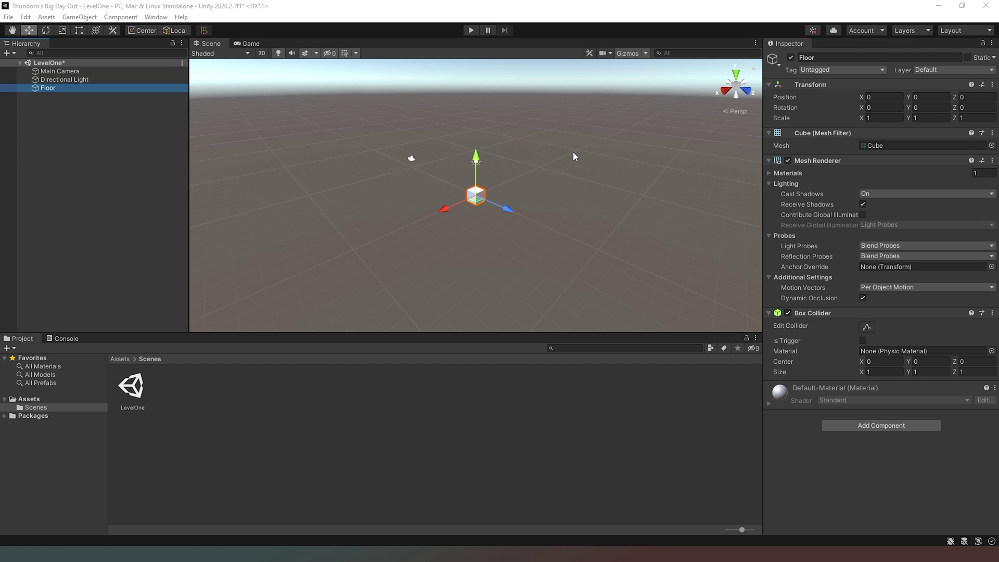
# Orbit the Scene view to look down on the Floor cube at an angle.
pyautogui.keyDown('alt'); pyautogui.moveTo(574, 155); pyautogui.dragTo(758, 182); pyautogui.keyUp('alt')
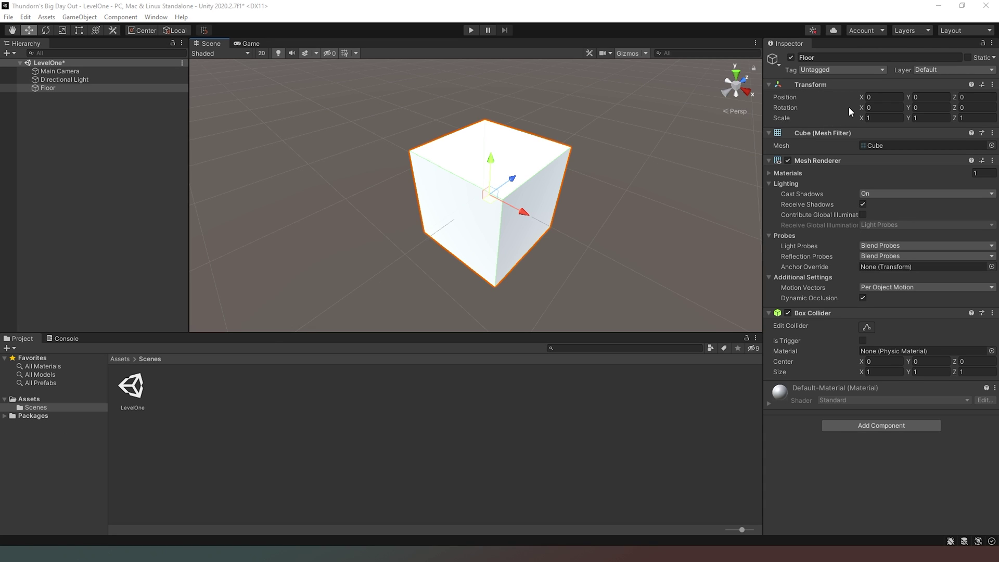
# Collapse the Floor's Mesh Filter, Mesh Renderer and Box Collider components in the Inspector.
pyautogui.click(769, 134)
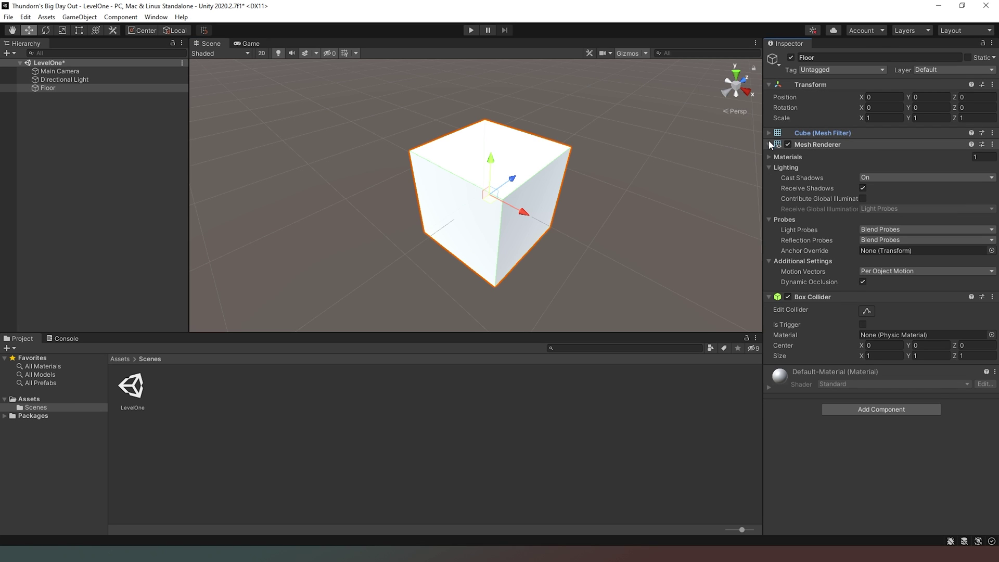
pyautogui.click(768, 145)
pyautogui.click(769, 156)
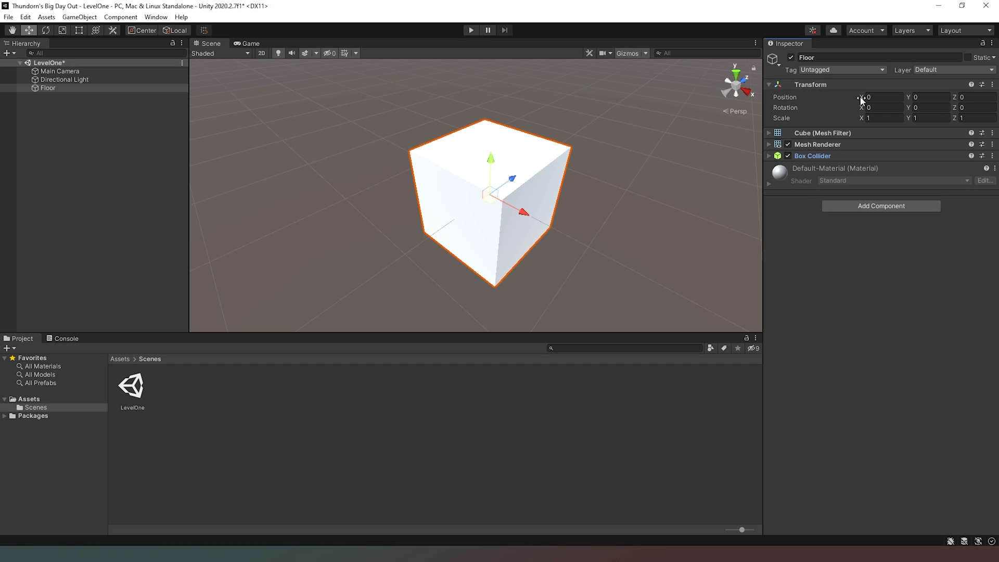
# Nudge the Floor along X and upward, then type Position 0, 0, 0 in Transform.
pyautogui.moveTo(861, 100); pyautogui.dragTo(951, 98)
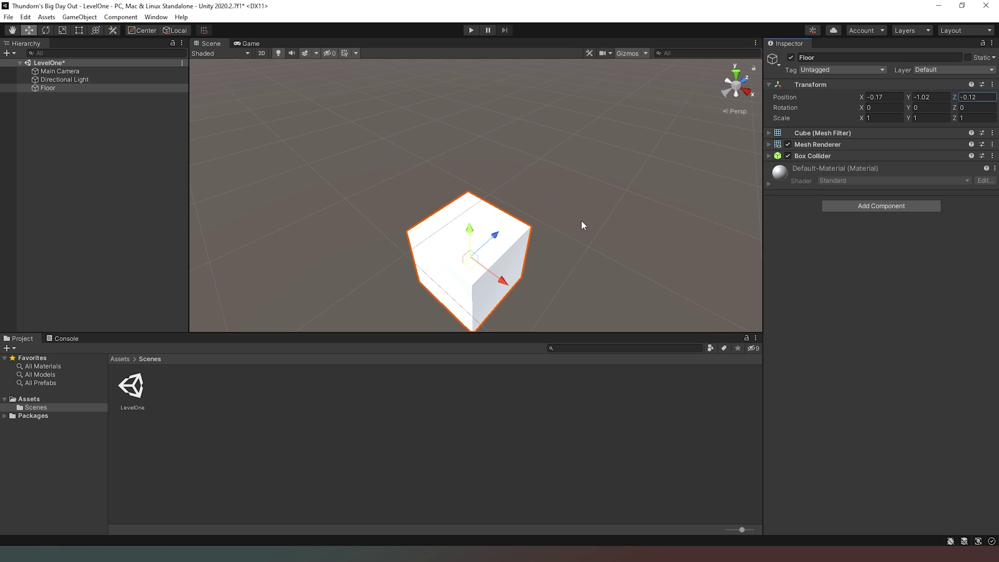
pyautogui.moveTo(479, 232); pyautogui.dragTo(470, 160)
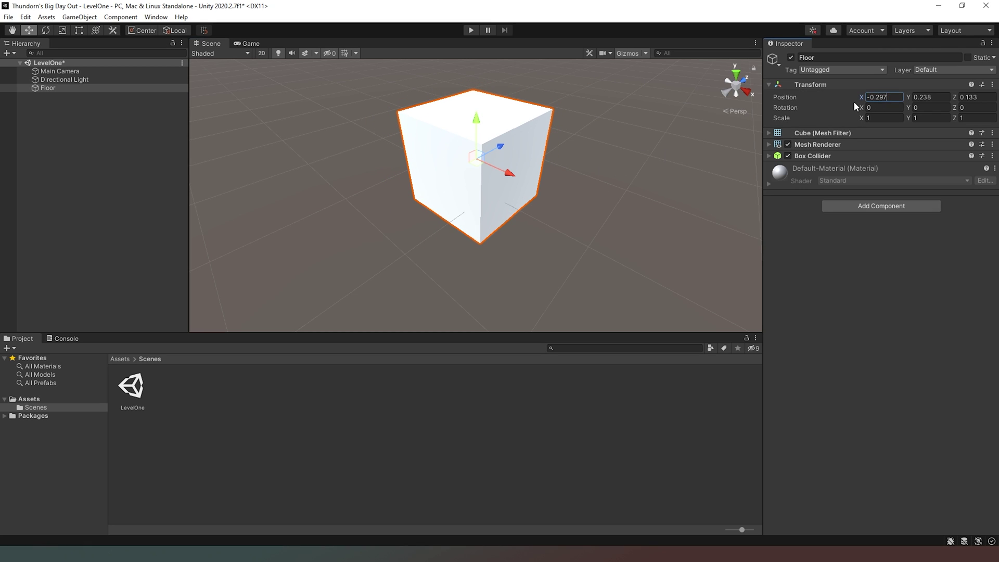
pyautogui.write('0')
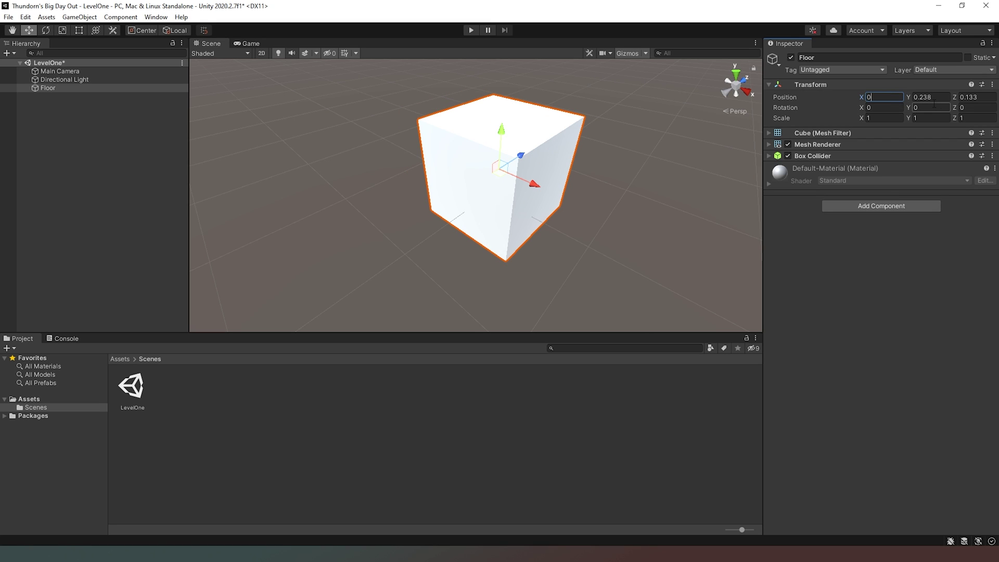
pyautogui.press('Tab')
pyautogui.write('0')
pyautogui.press('Tab')
pyautogui.write('0')
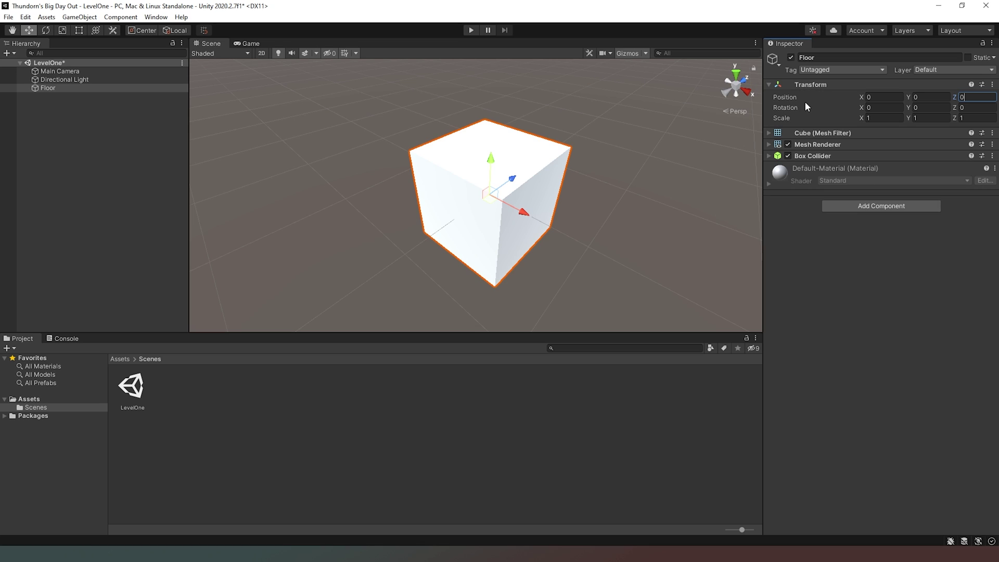
pyautogui.click(920, 258)
# Type 0.5 into the Floor's Transform Position Y field after adjusting the view.
pyautogui.moveTo(648, 136); pyautogui.dragTo(788, 83, button='right')
pyautogui.press('w')
pyautogui.press('e')
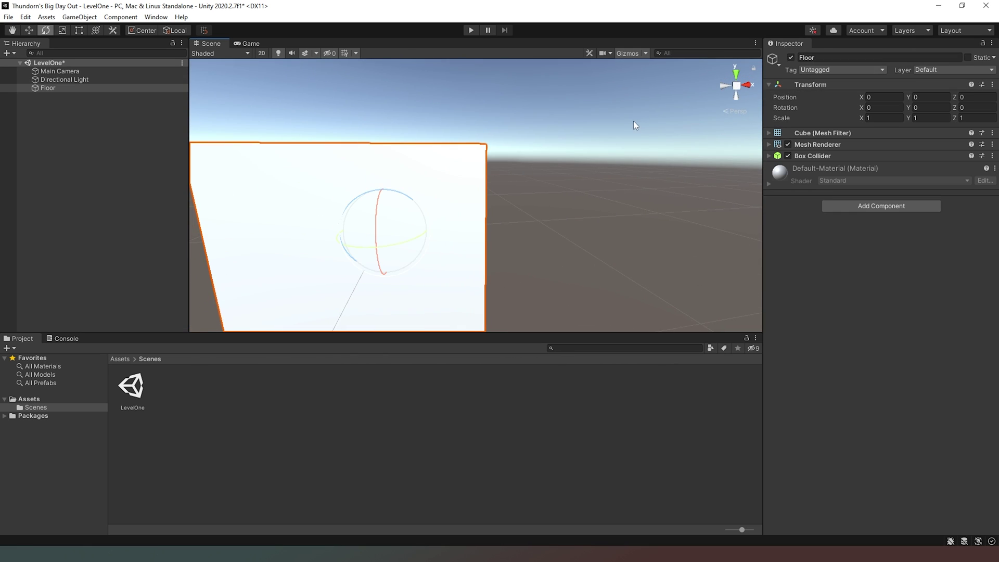
pyautogui.moveTo(634, 125); pyautogui.dragTo(564, 156, button='right')
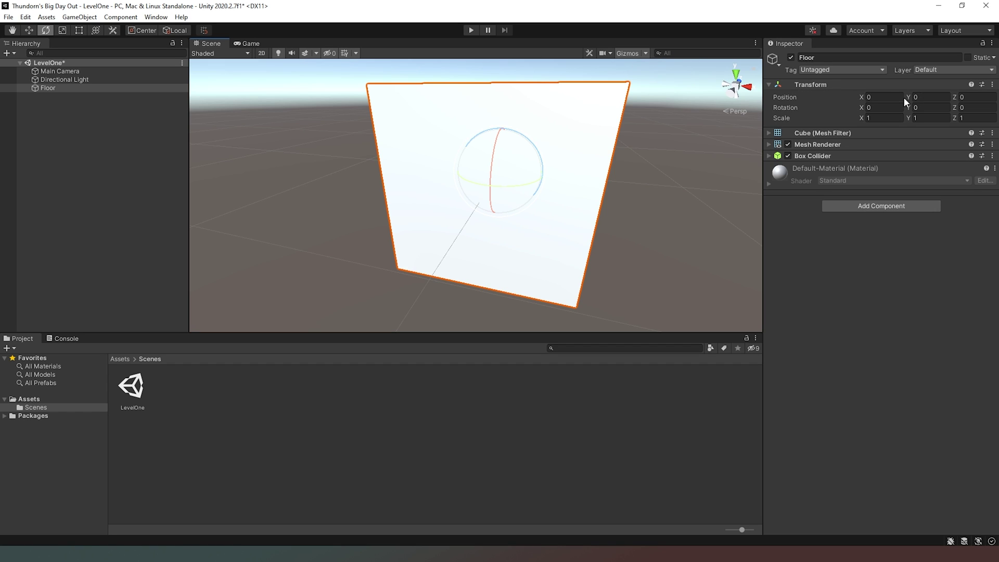
pyautogui.moveTo(906, 98); pyautogui.dragTo(918, 96)
pyautogui.click(931, 96)
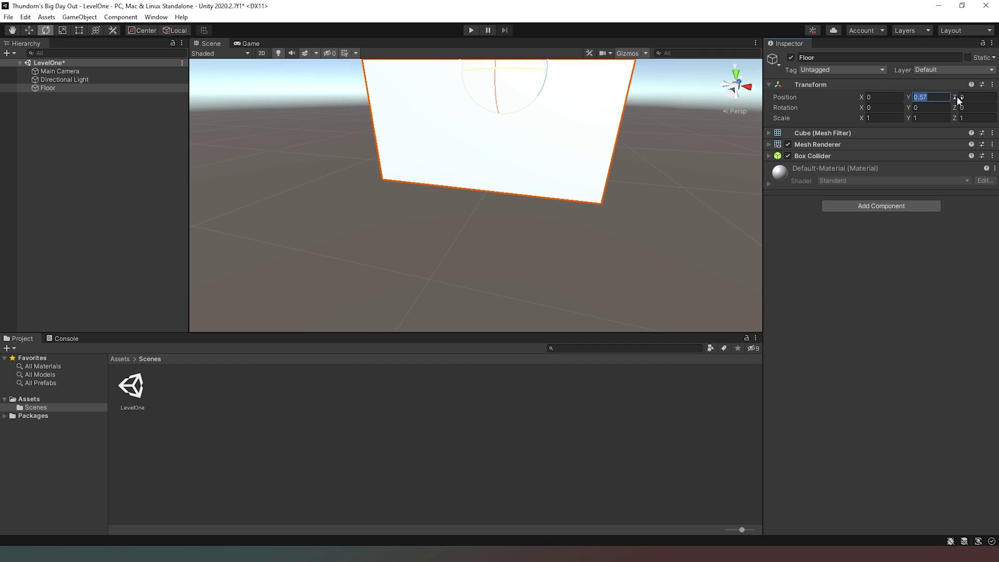
pyautogui.write('0.5')
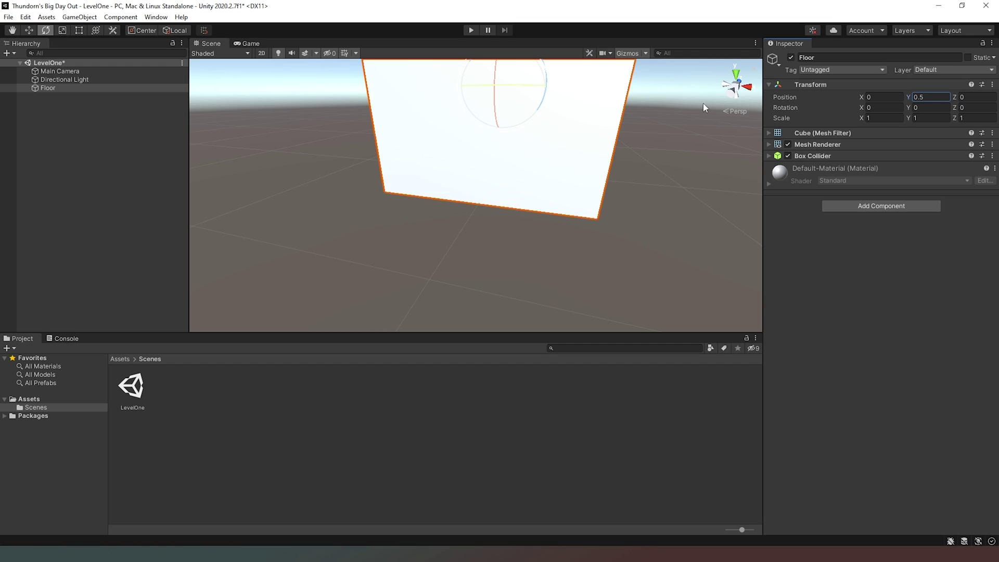
pyautogui.moveTo(702, 127); pyautogui.dragTo(576, 195, button='right')
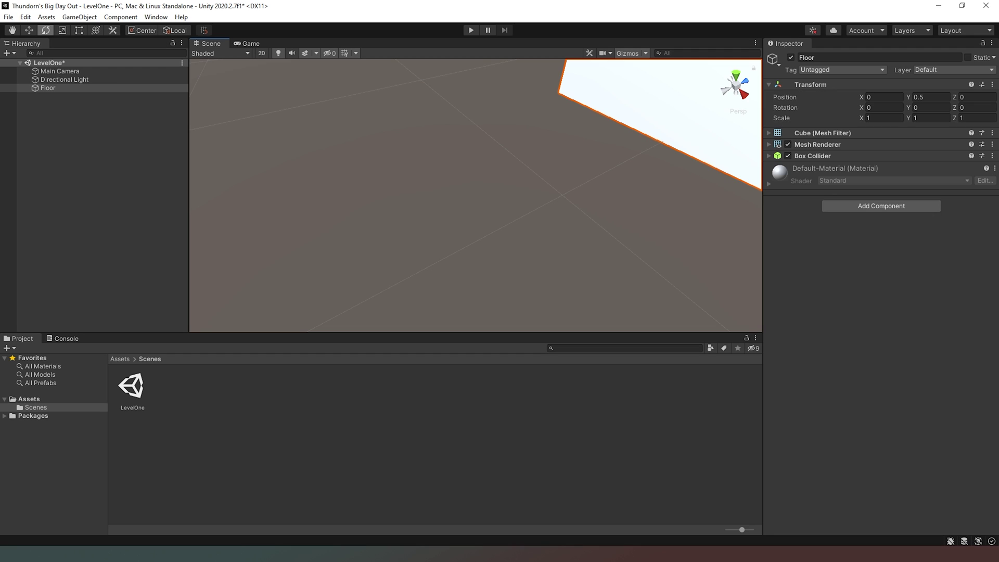
# Frame the Floor with F, return to the Move tool, and leave Rotation Y unchanged.
pyautogui.press('w')
pyautogui.press('f')
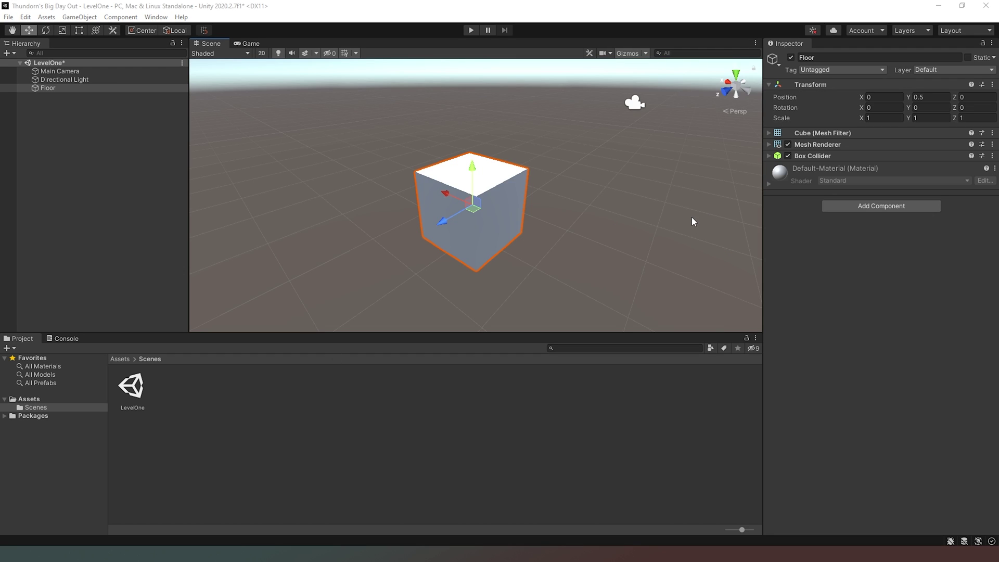
pyautogui.click(926, 107)
pyautogui.press('Return')
pyautogui.click(13, 32)
pyautogui.moveTo(476, 199)
pyautogui.mouseDown()
pyautogui.moveTo(480, 185)
pyautogui.moveTo(456, 195)
pyautogui.moveTo(486, 196)
pyautogui.moveTo(408, 60)
pyautogui.moveTo(475, 195)
pyautogui.moveTo(487, 195)
pyautogui.mouseUp()
pyautogui.click(32, 33)
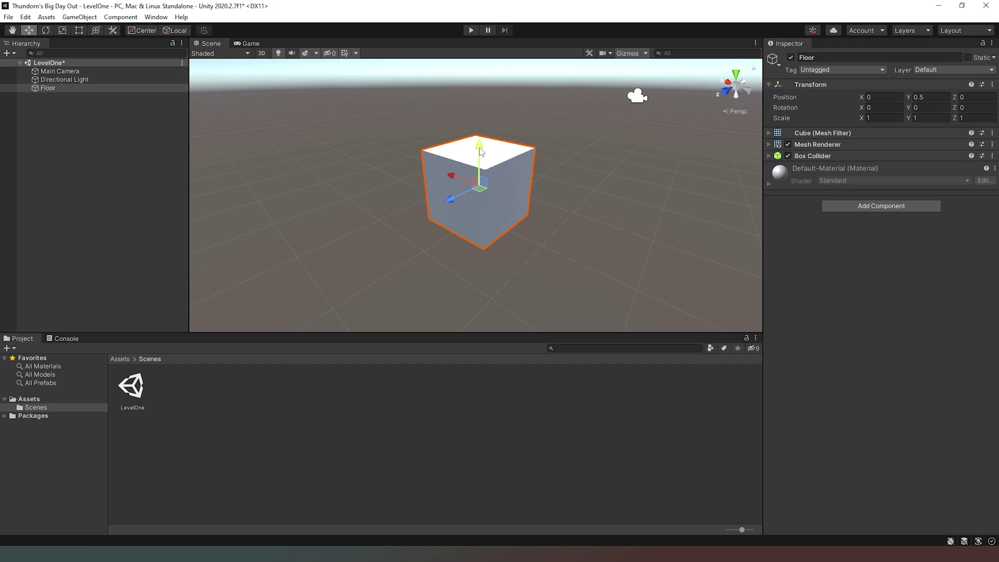
# Tilt the Floor with the Rotate tool, undo it, then scale it to about 3.94 along X.
pyautogui.click(46, 30)
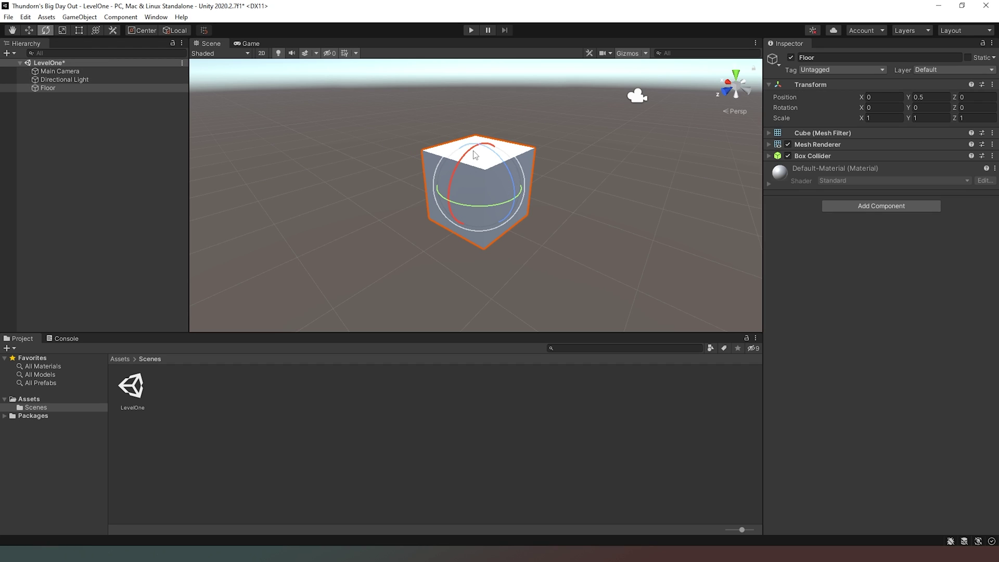
pyautogui.moveTo(468, 156); pyautogui.dragTo(514, 201)
pyautogui.hotkey('ctrl', 'z')
pyautogui.click(62, 31)
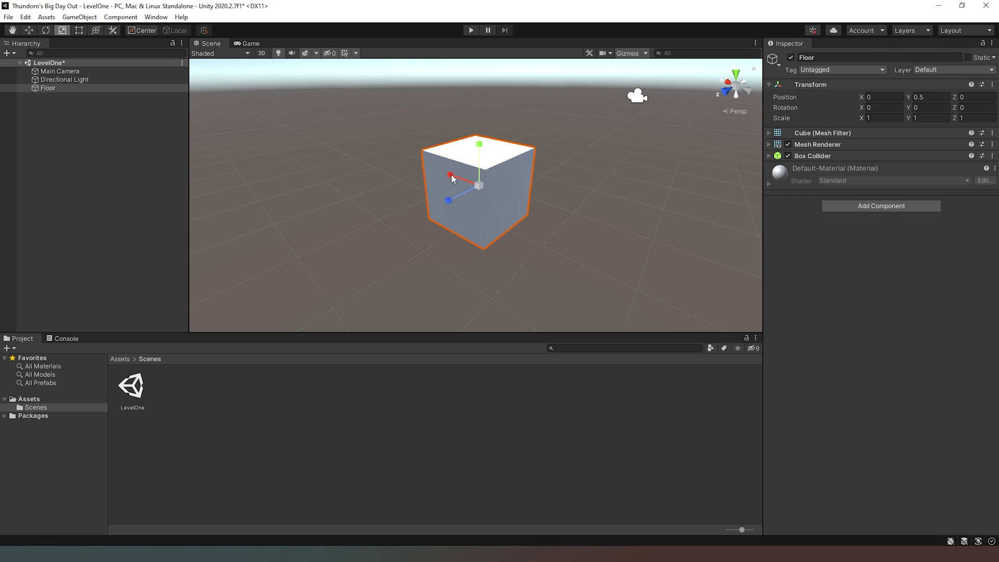
pyautogui.moveTo(451, 177); pyautogui.dragTo(368, 153)
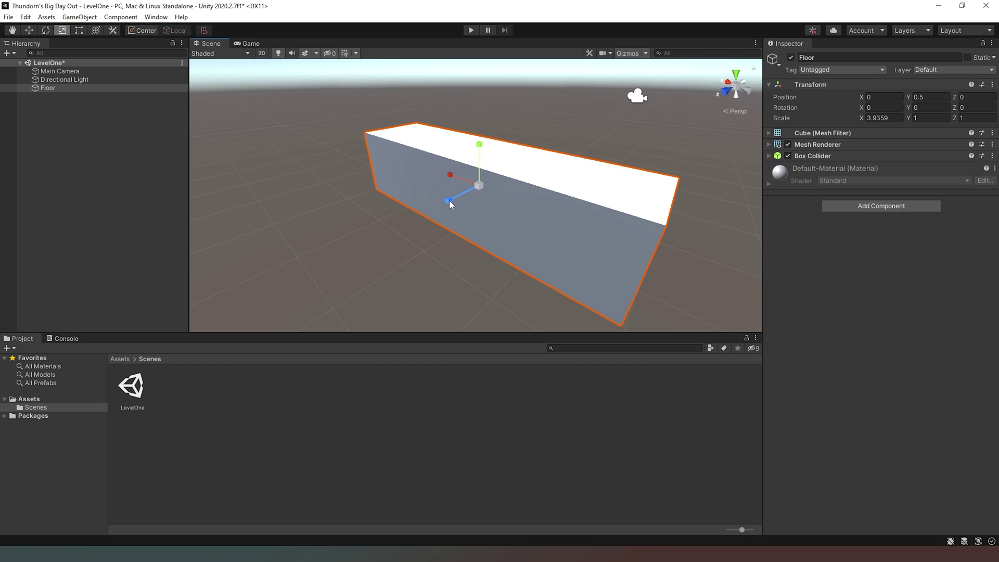
# Stretch the Floor along Z and adjust its edges with the Rect Tool to roughly 3.99 × 2.01.
pyautogui.moveTo(448, 201); pyautogui.dragTo(414, 216)
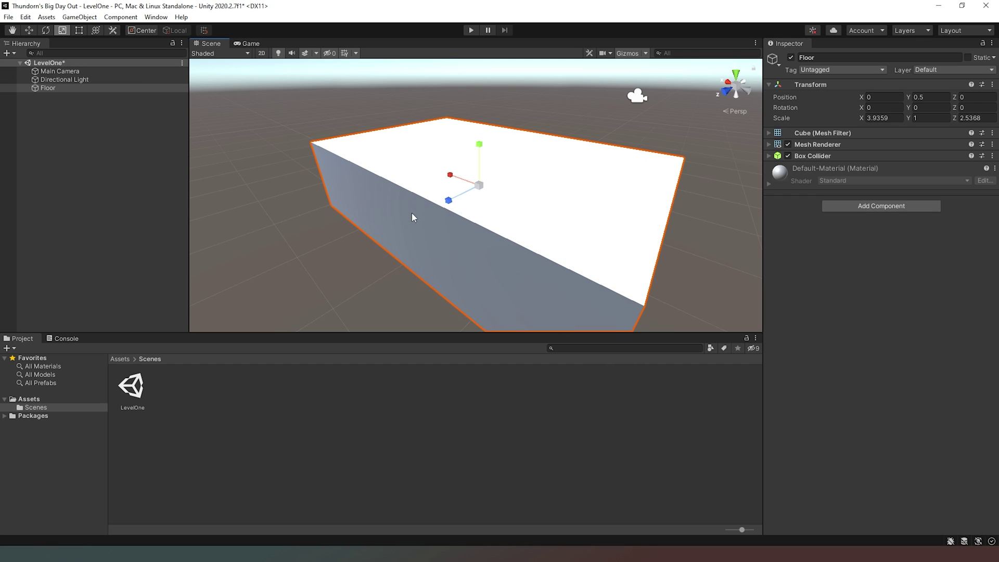
pyautogui.click(76, 32)
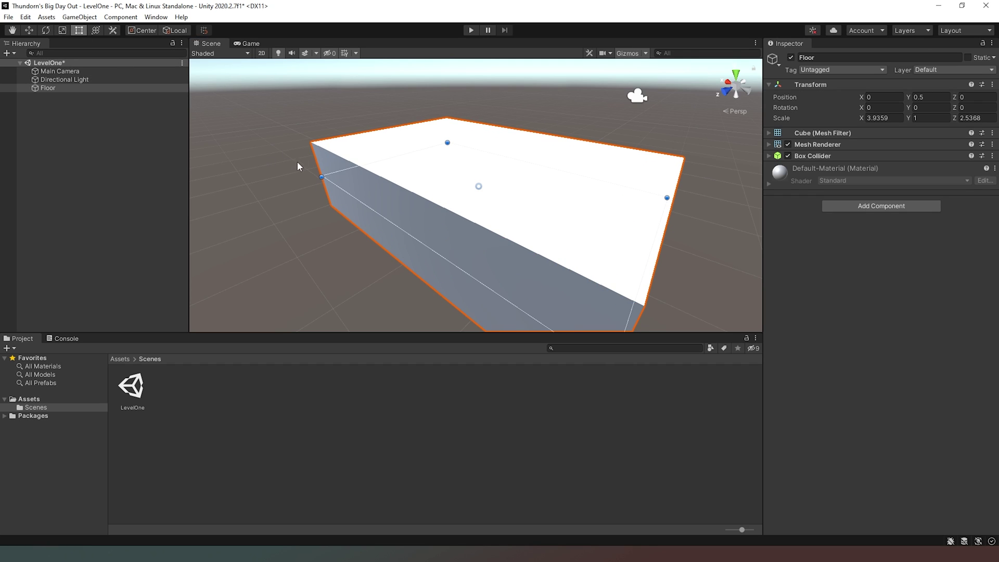
pyautogui.moveTo(322, 177); pyautogui.dragTo(409, 193)
pyautogui.moveTo(497, 155); pyautogui.dragTo(445, 142)
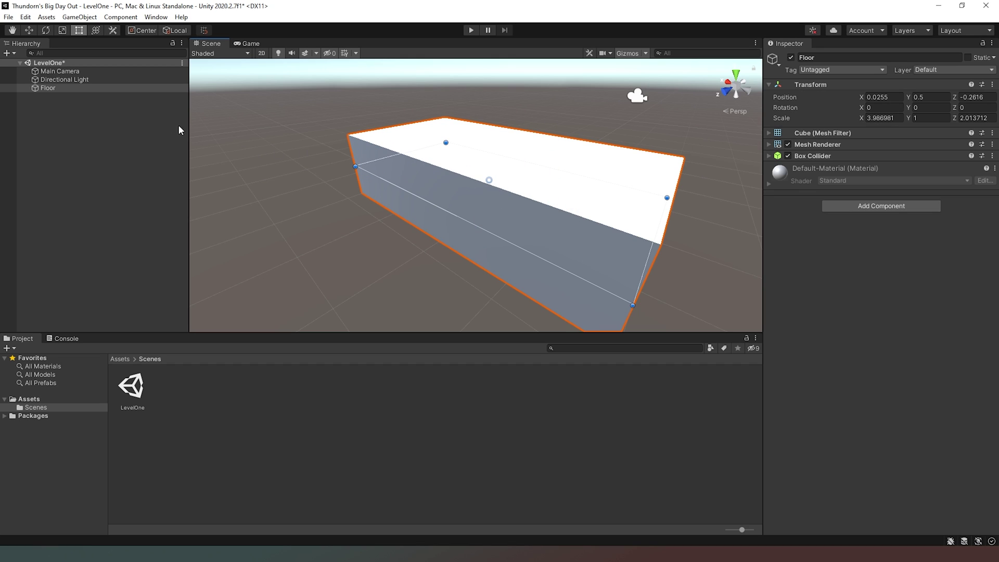
# Try the Transform tool and extra tools list, then reselect the Floor and return to Move.
pyautogui.click(97, 30)
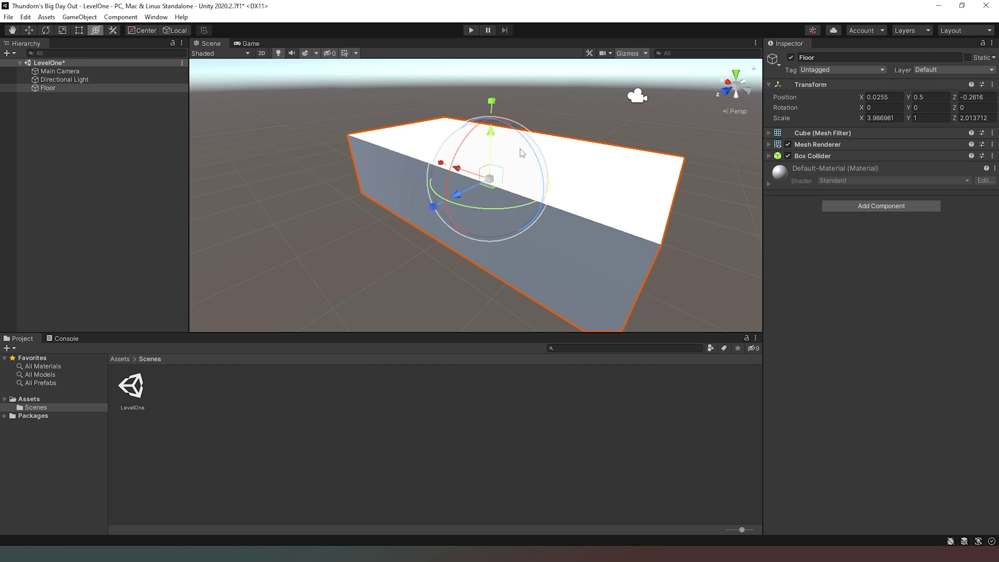
pyautogui.click(113, 31)
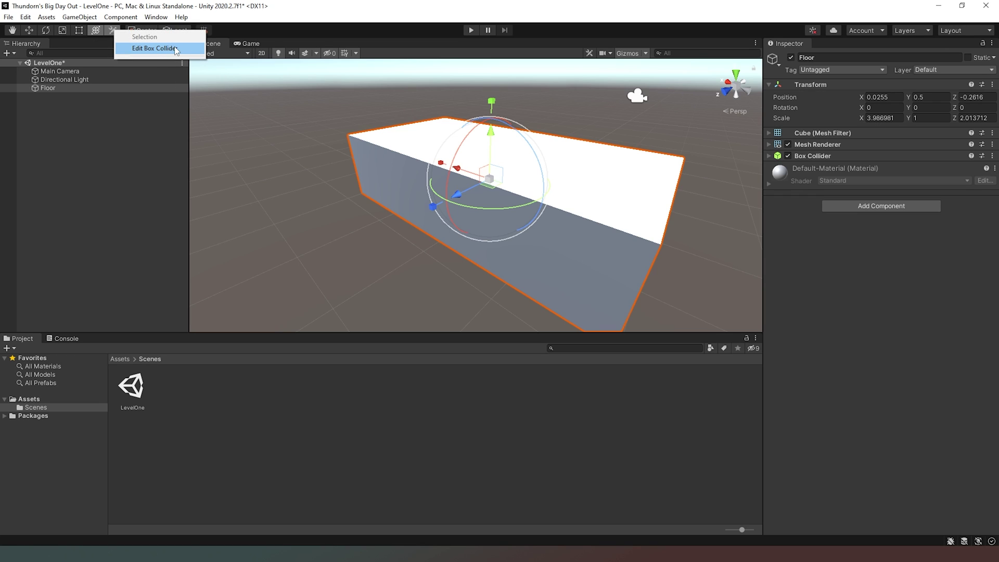
pyautogui.click(172, 129)
pyautogui.click(505, 178)
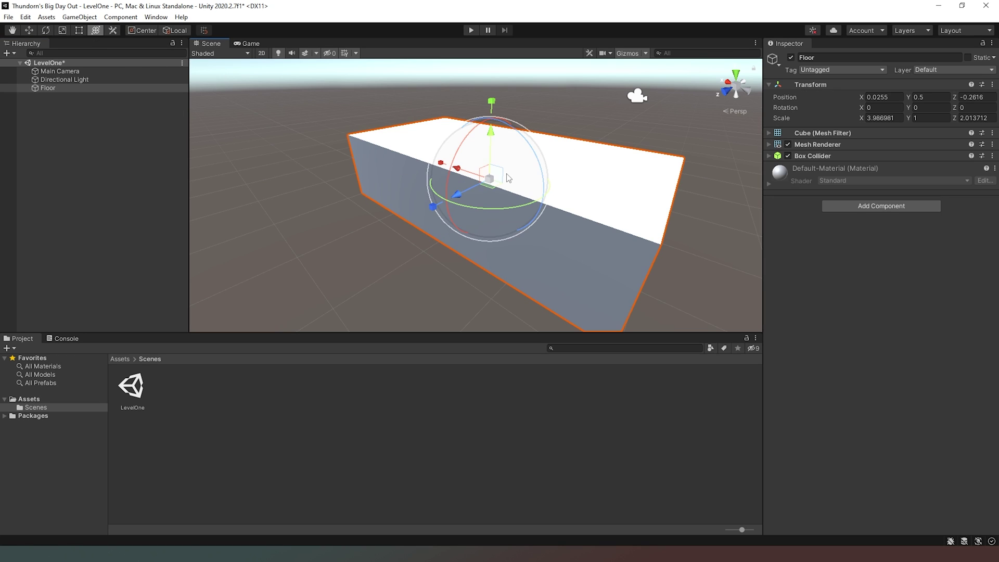
pyautogui.click(28, 30)
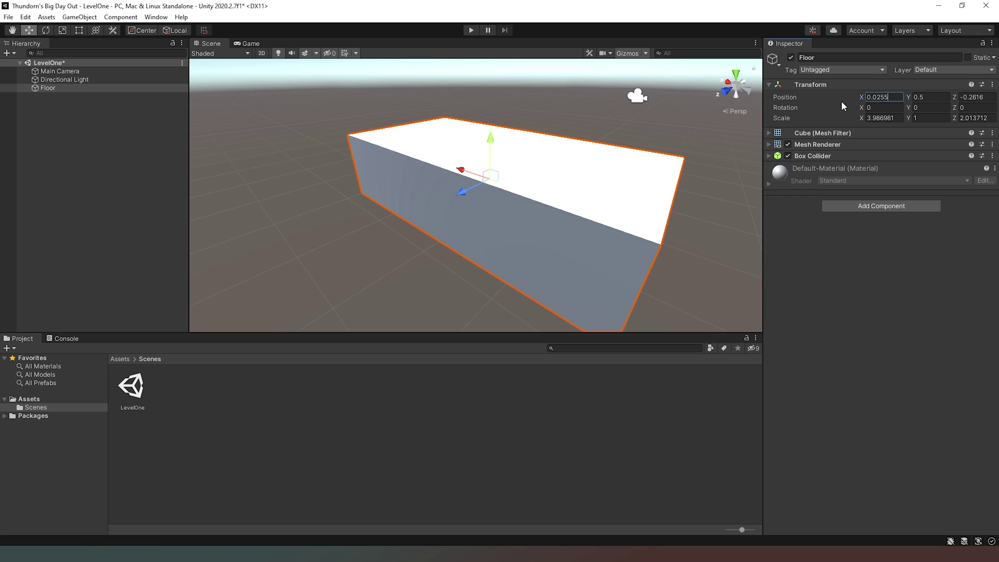
# Set the Floor's Position X and Z to 0.
pyautogui.click(883, 96)
pyautogui.write('0')
pyautogui.click(968, 97)
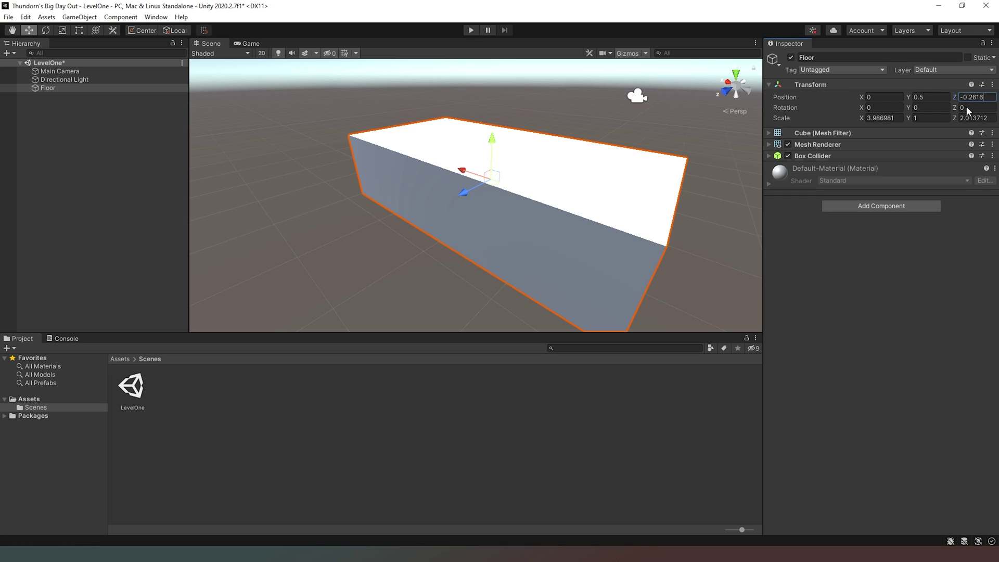
pyautogui.write('0')
# Set the Floor's scale to X 10, Y 0.3 and Z 3.
pyautogui.click(864, 117)
pyautogui.write('10')
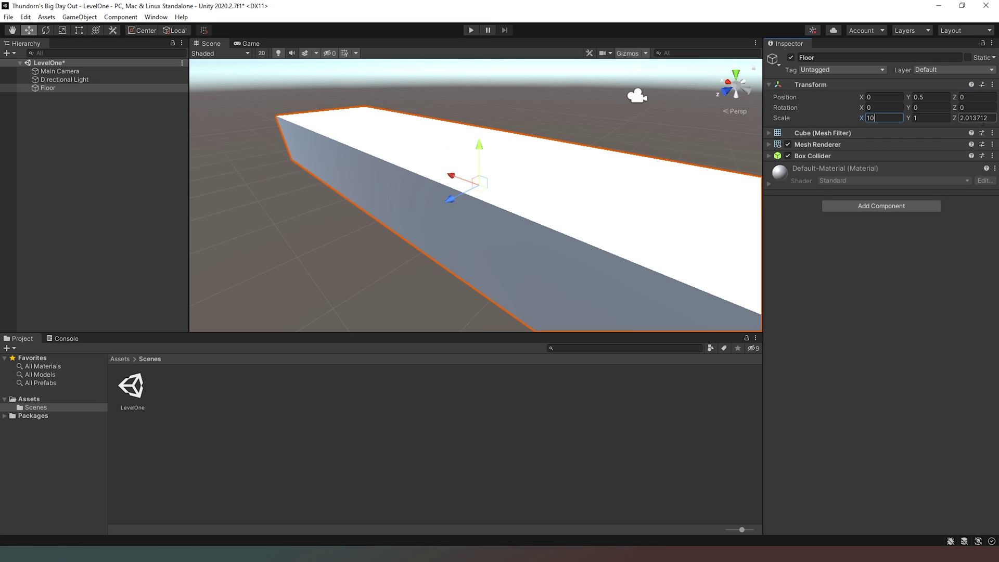
pyautogui.click(920, 120)
pyautogui.write('.3')
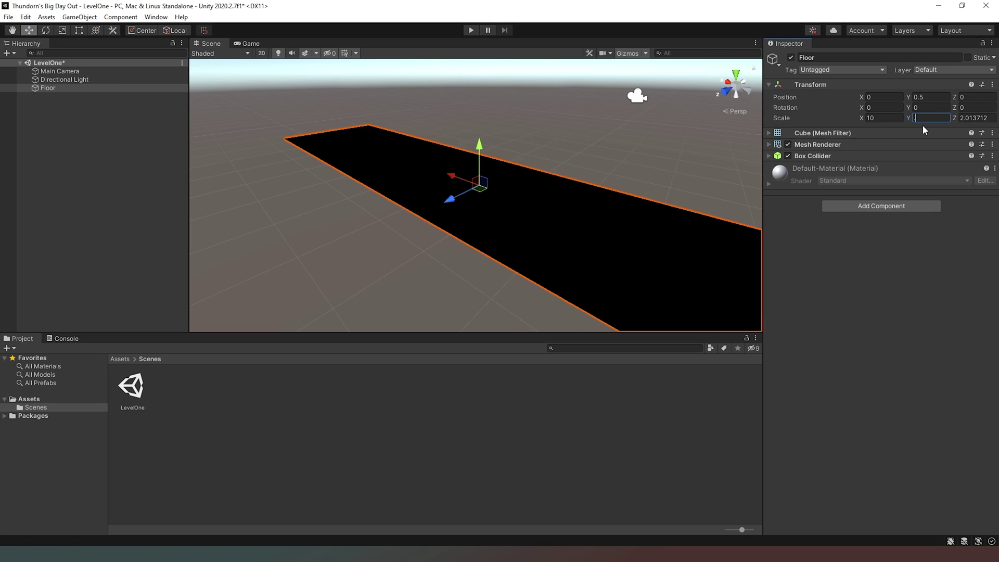
pyautogui.click(986, 118)
pyautogui.write('3')
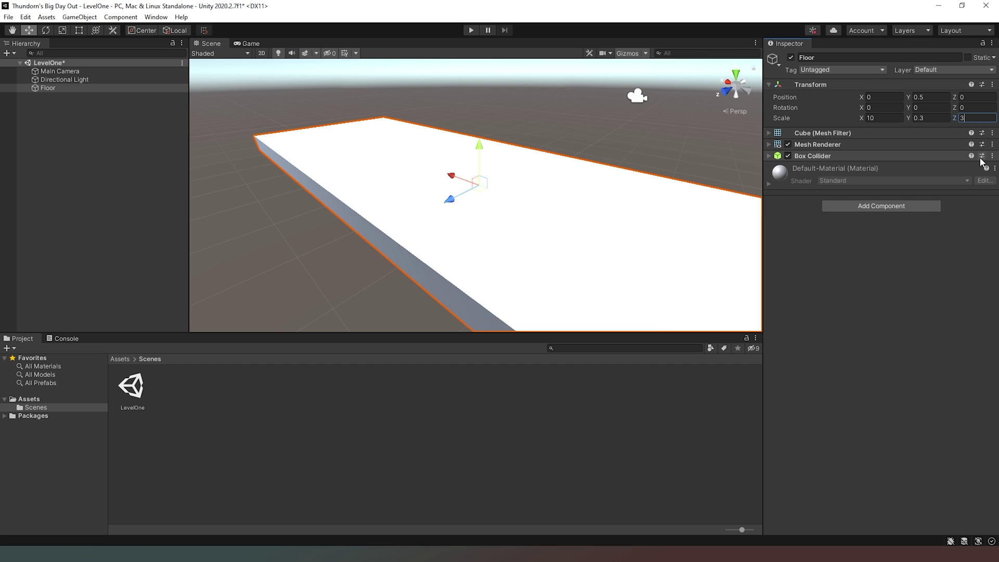
pyautogui.click(923, 298)
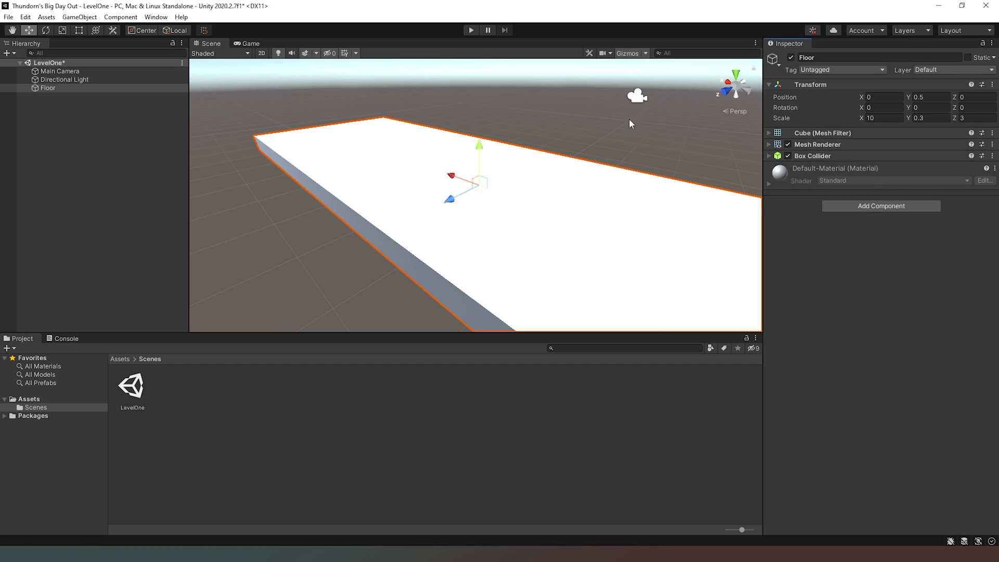
# Check the Floor's Cube mesh filter, then expand its Mesh Renderer settings.
pyautogui.moveTo(626, 108); pyautogui.dragTo(594, 103, button='right')
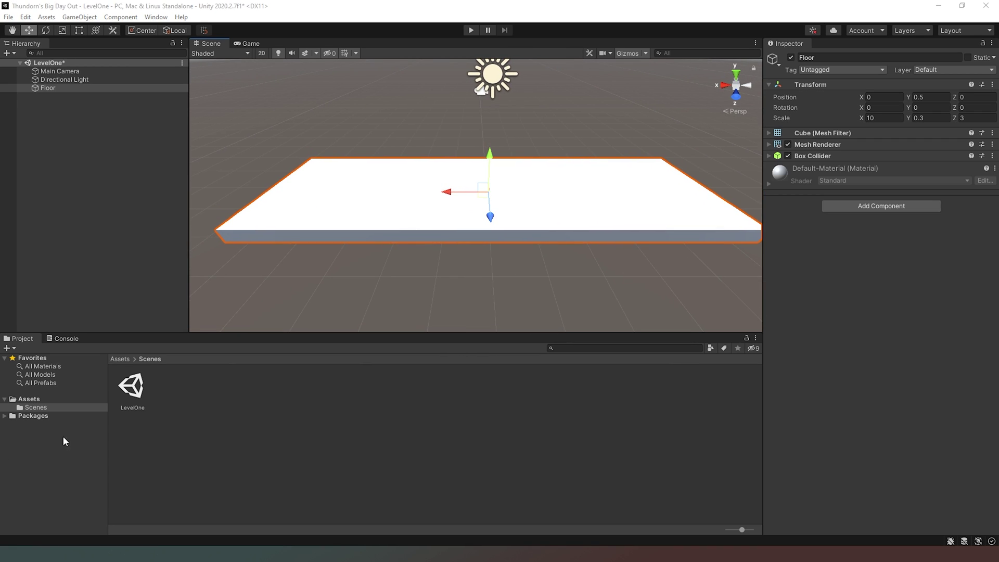
pyautogui.click(768, 136)
pyautogui.click(768, 132)
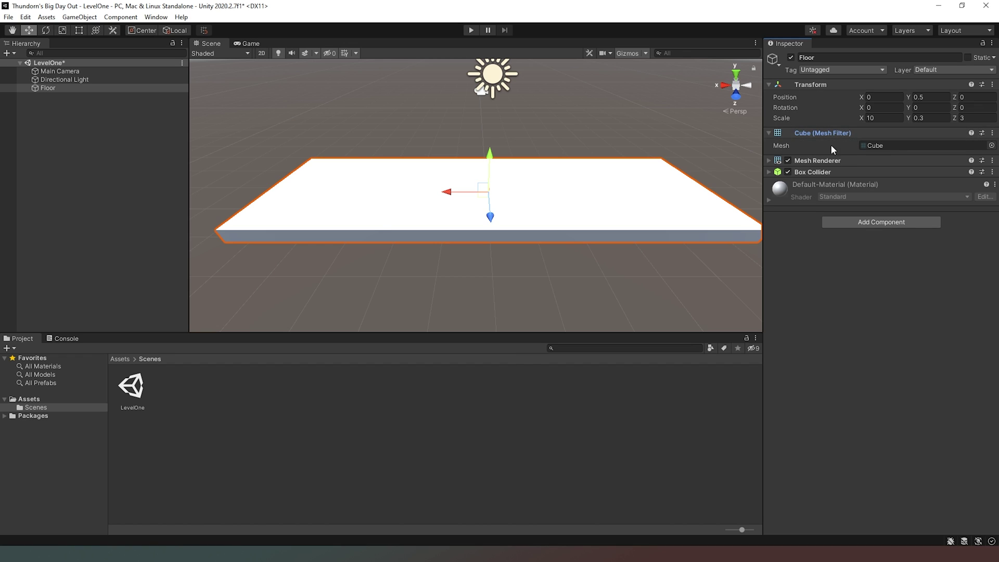
pyautogui.click(769, 133)
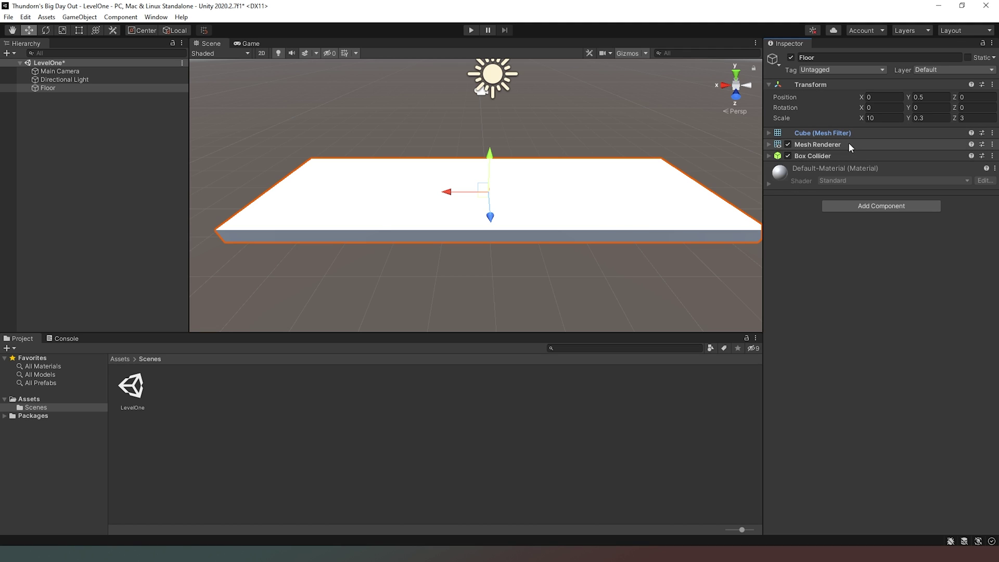
pyautogui.click(769, 145)
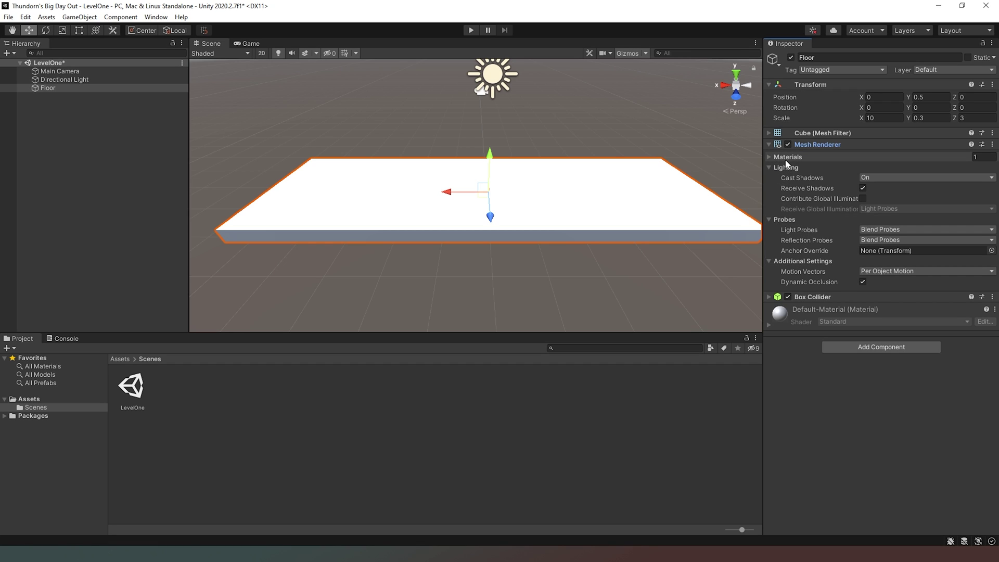
pyautogui.click(770, 157)
pyautogui.click(769, 157)
# Expand and collapse the Floor's Box Collider settings.
pyautogui.click(769, 297)
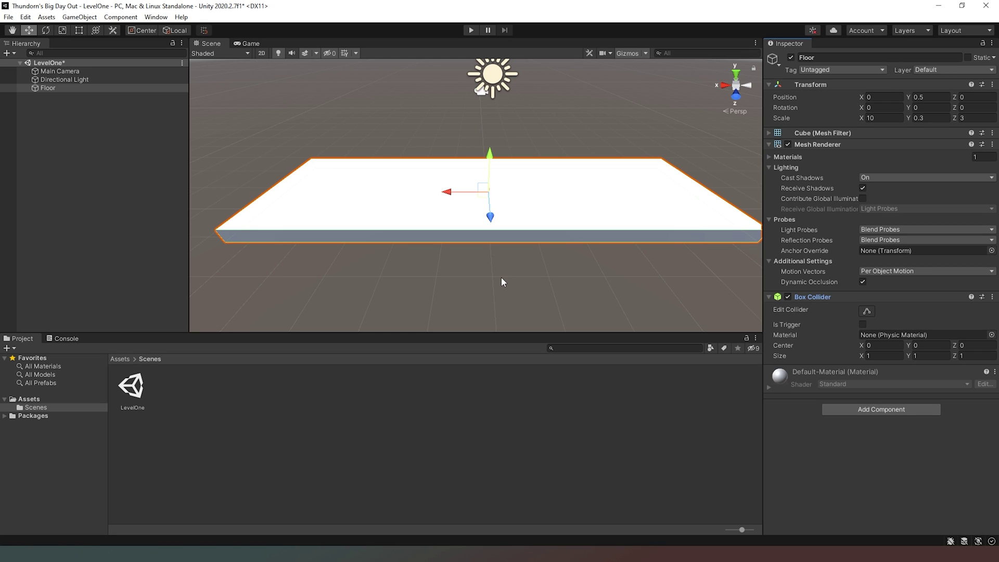
pyautogui.click(768, 297)
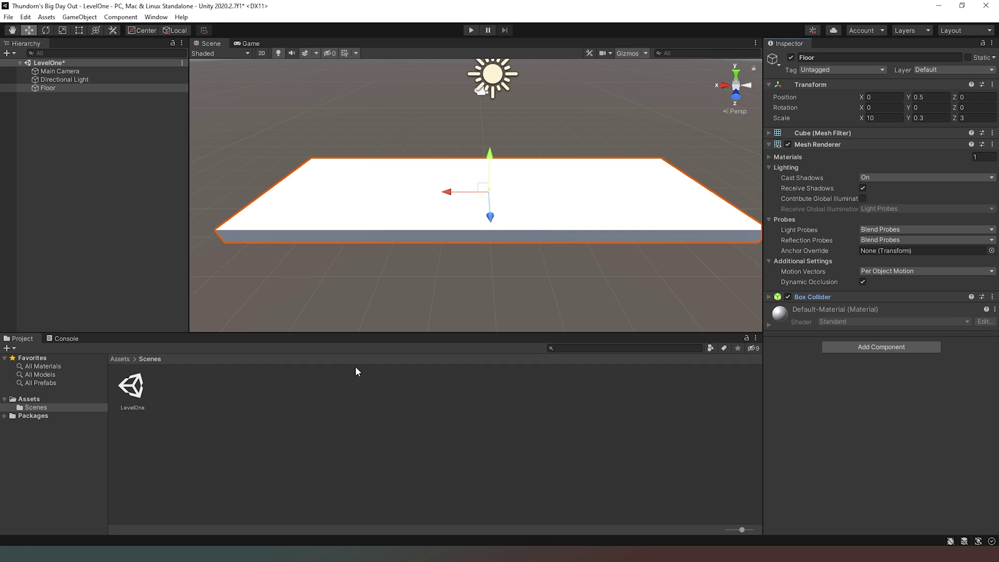
# Expand the Mesh Renderer's Materials list to show the Default-Material slot.
pyautogui.click(769, 158)
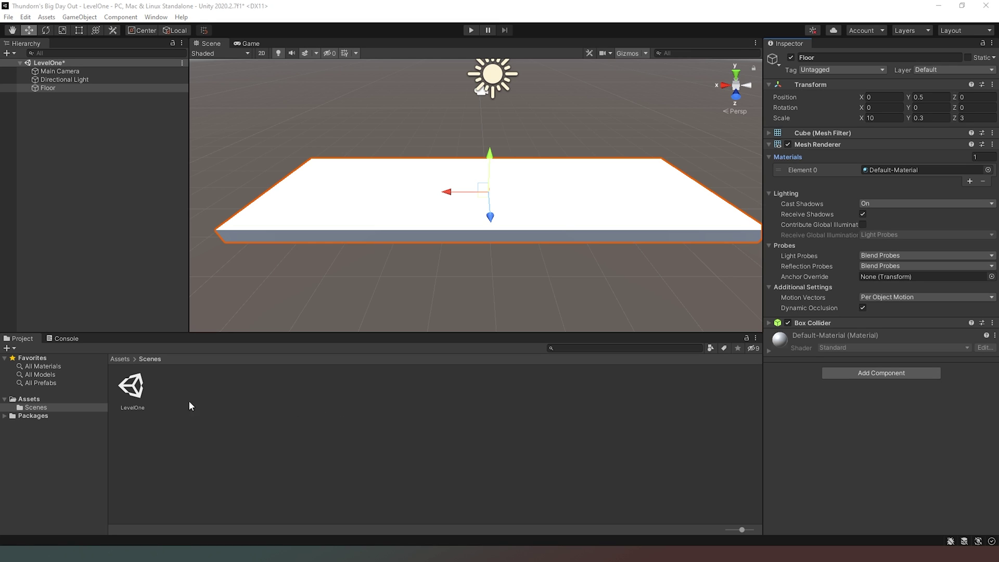
# Create a folder named Materials under Assets.
pyautogui.rightClick(33, 400)
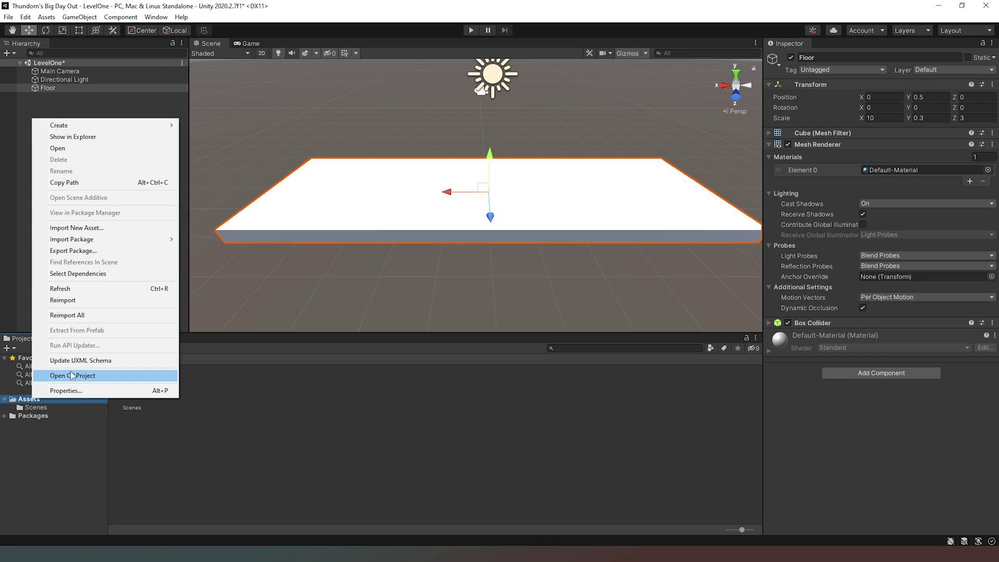
pyautogui.moveTo(169, 129)
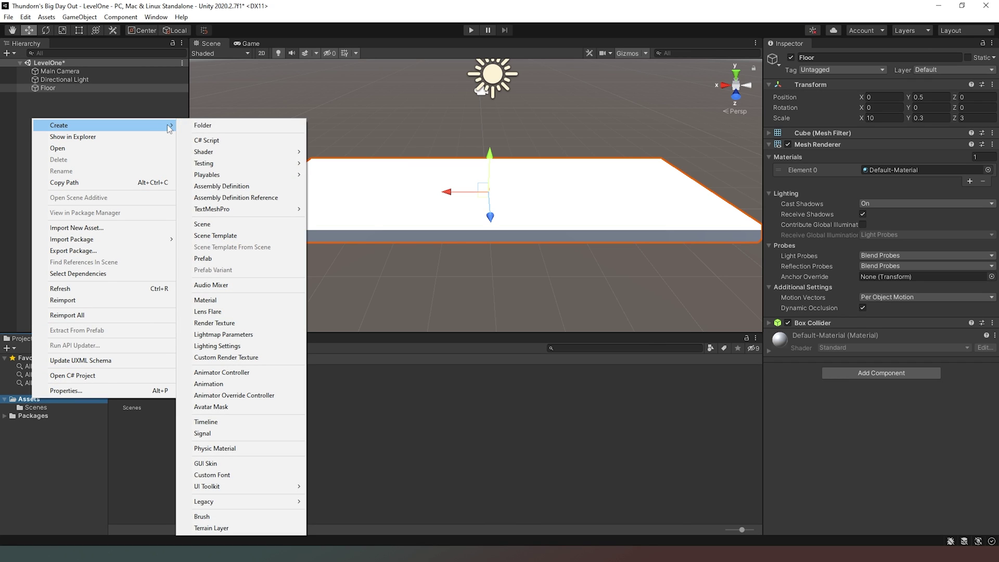
pyautogui.click(210, 124)
pyautogui.write('Materials')
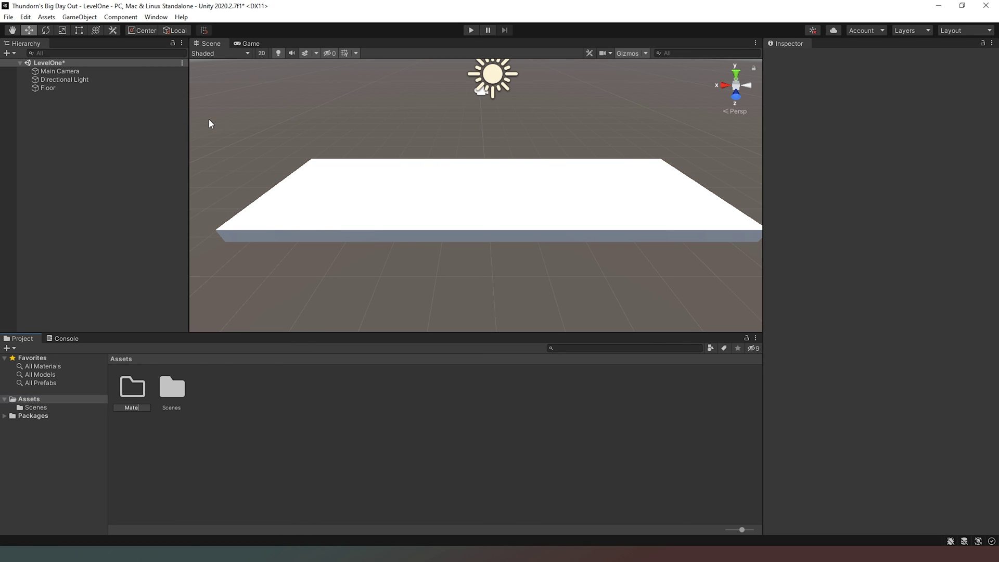
pyautogui.press('Return')
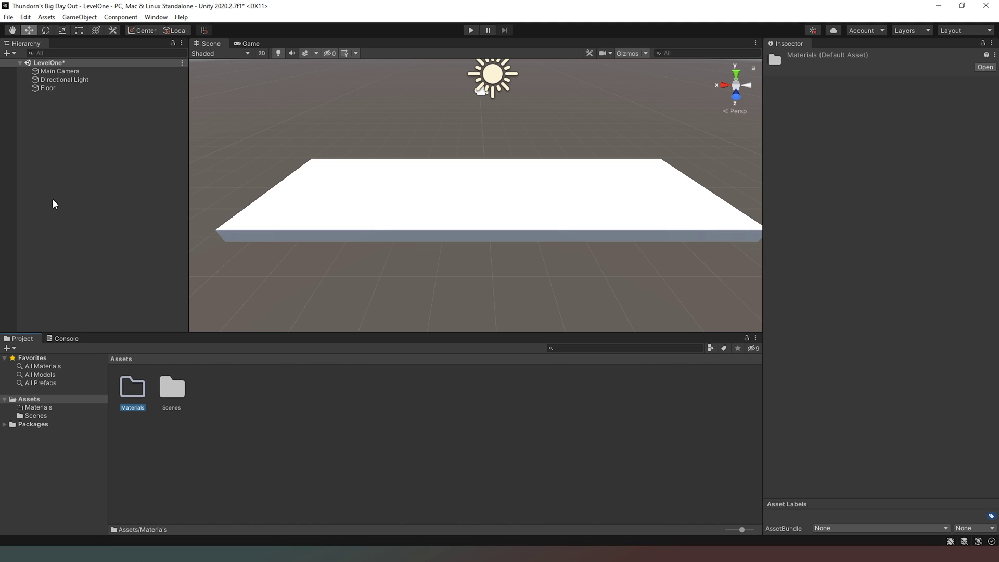
# Create a new material inside the Materials folder.
pyautogui.click(52, 406)
pyautogui.rightClick(189, 409)
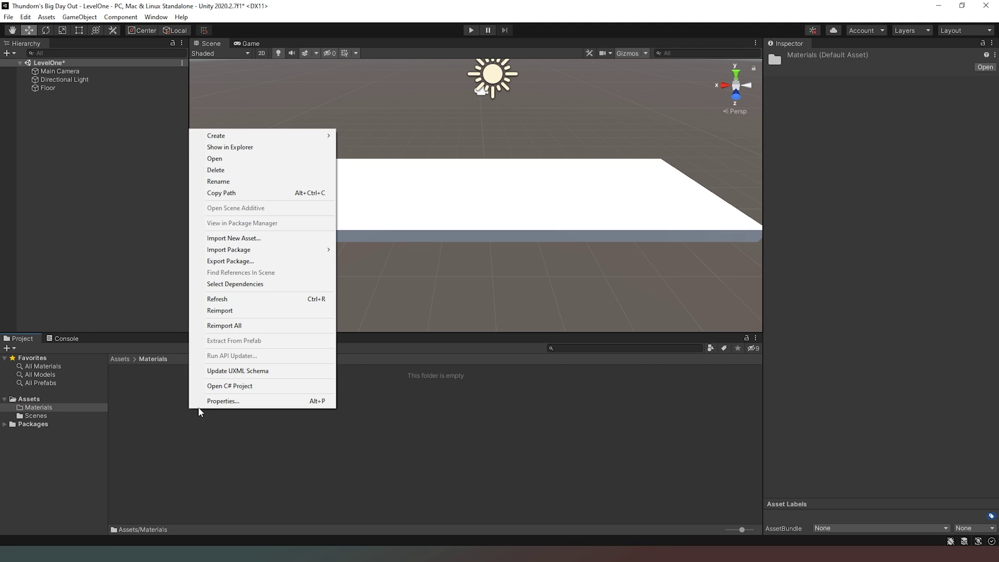
pyautogui.moveTo(316, 138)
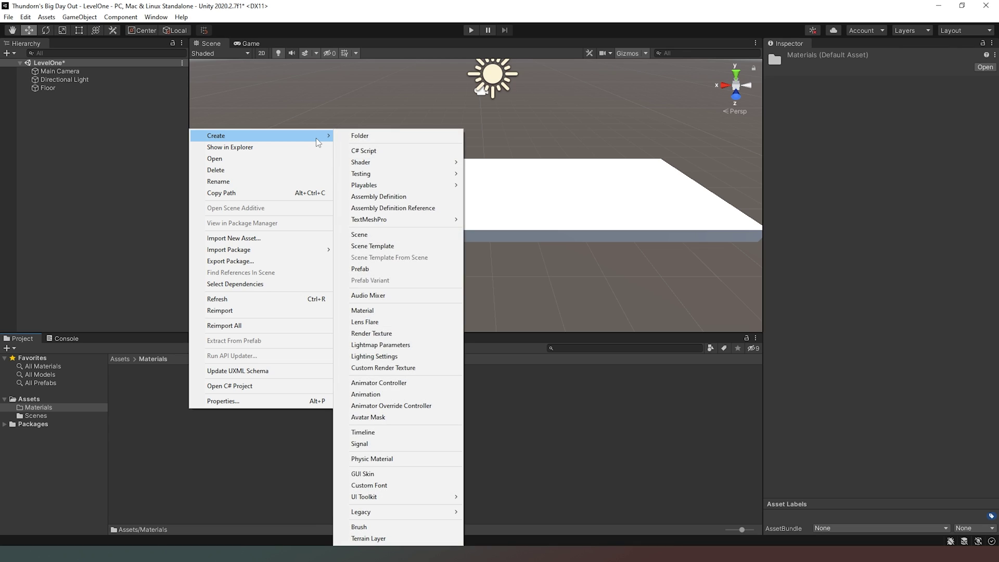
pyautogui.click(385, 310)
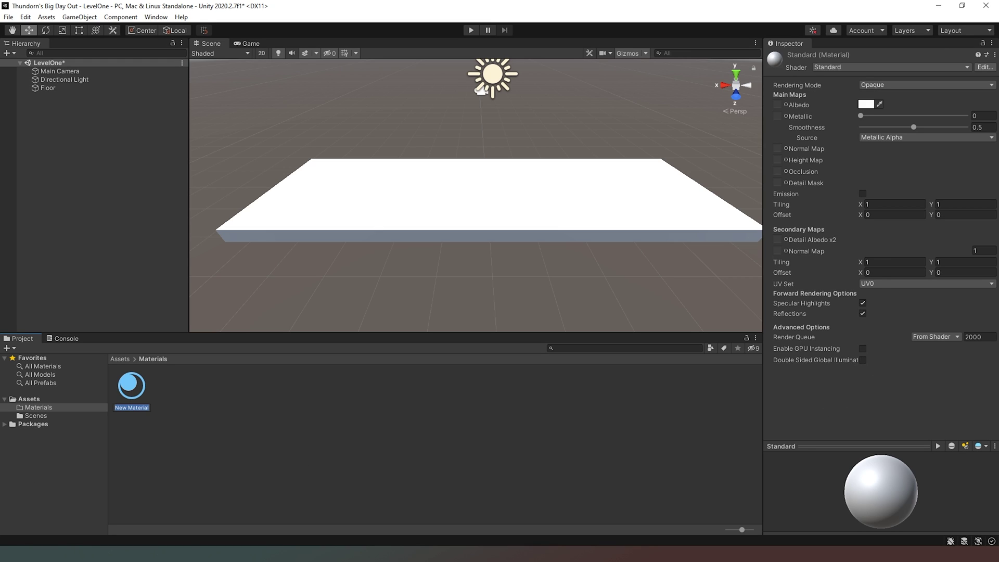
# Keep the name New Material and set its albedo colour to bright green.
pyautogui.press('Return')
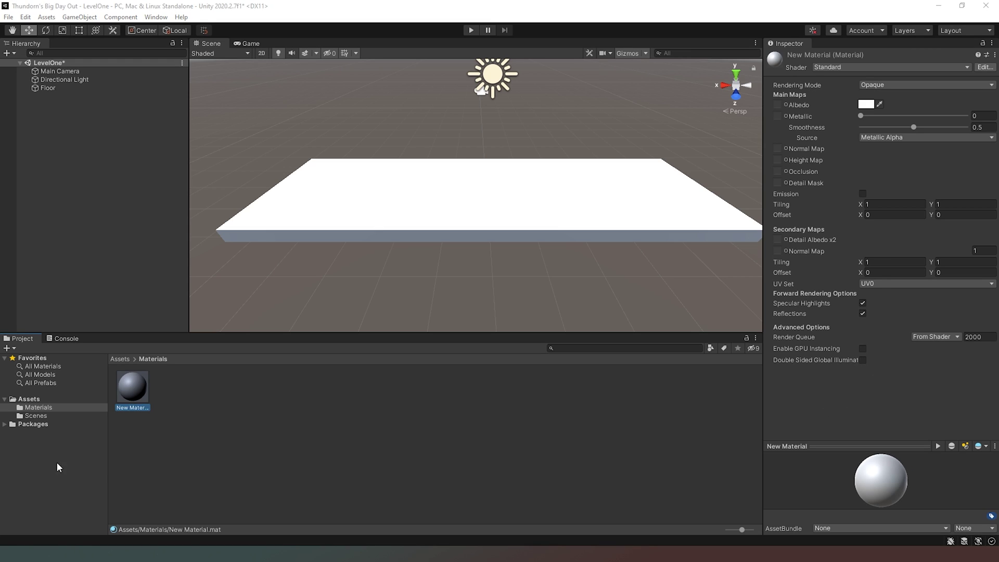
pyautogui.click(866, 105)
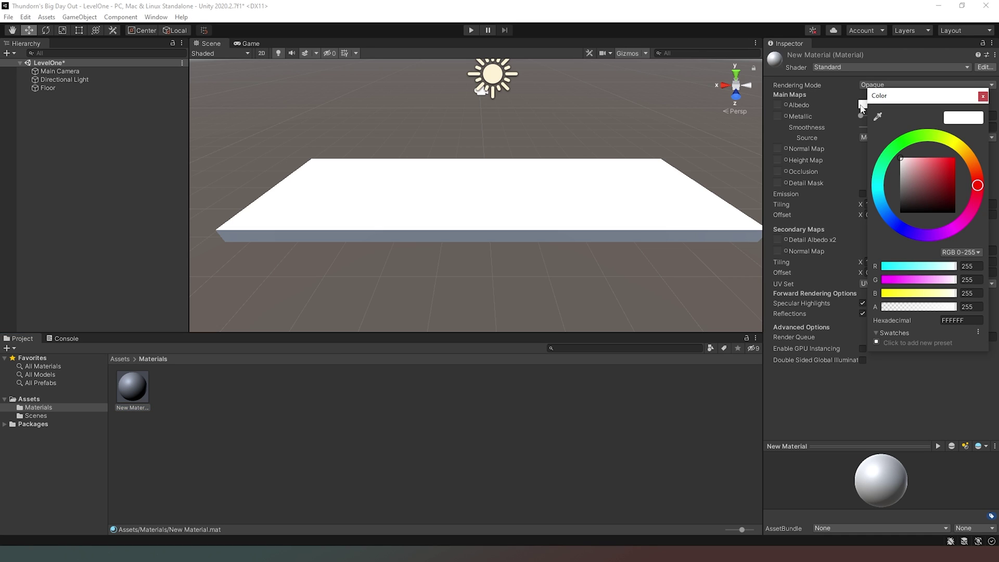
pyautogui.moveTo(896, 156)
pyautogui.mouseDown()
pyautogui.moveTo(898, 145)
pyautogui.moveTo(942, 157)
pyautogui.moveTo(944, 174)
pyautogui.mouseUp()
pyautogui.click(937, 162)
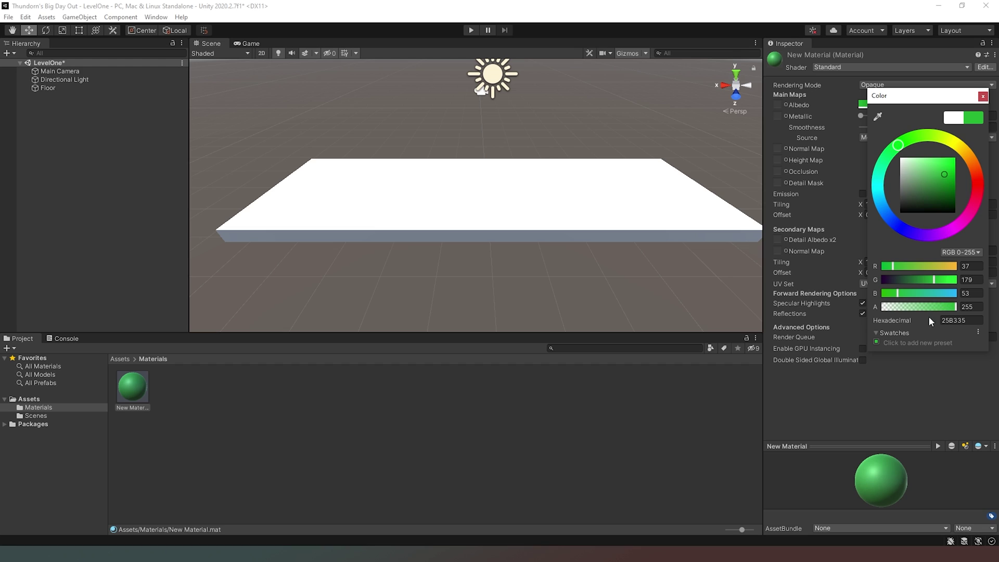
pyautogui.click(928, 372)
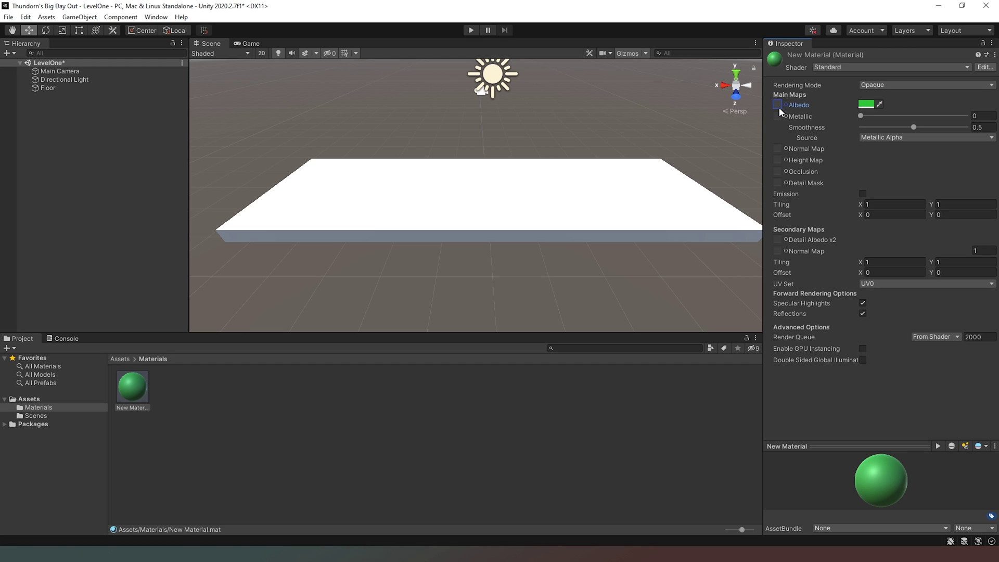
# Set Metallic to 0.182 and Smoothness to 0.294, then drag the material toward the floor.
pyautogui.moveTo(860, 116); pyautogui.dragTo(892, 128)
pyautogui.click(907, 136)
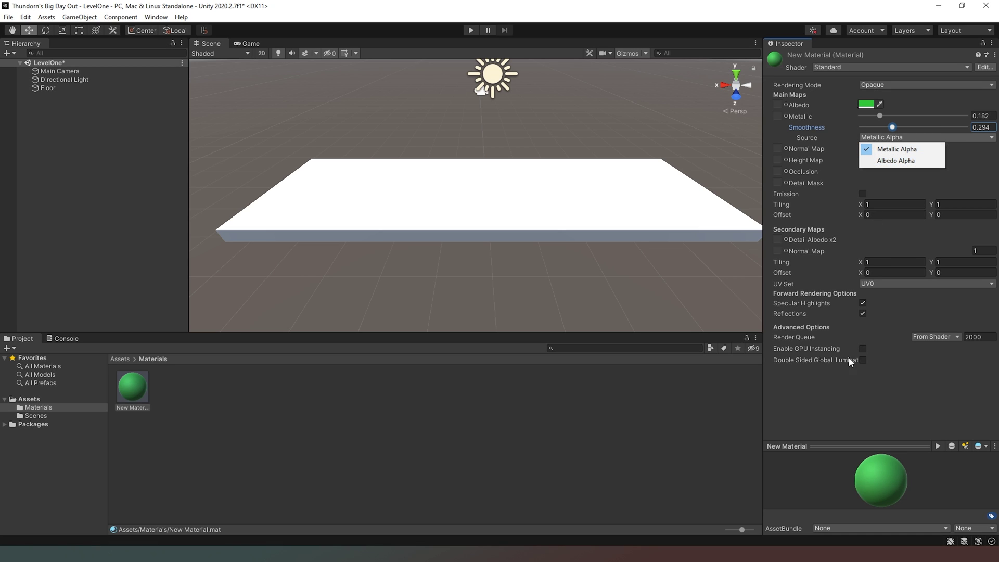
pyautogui.click(803, 431)
pyautogui.moveTo(135, 397); pyautogui.dragTo(263, 410)
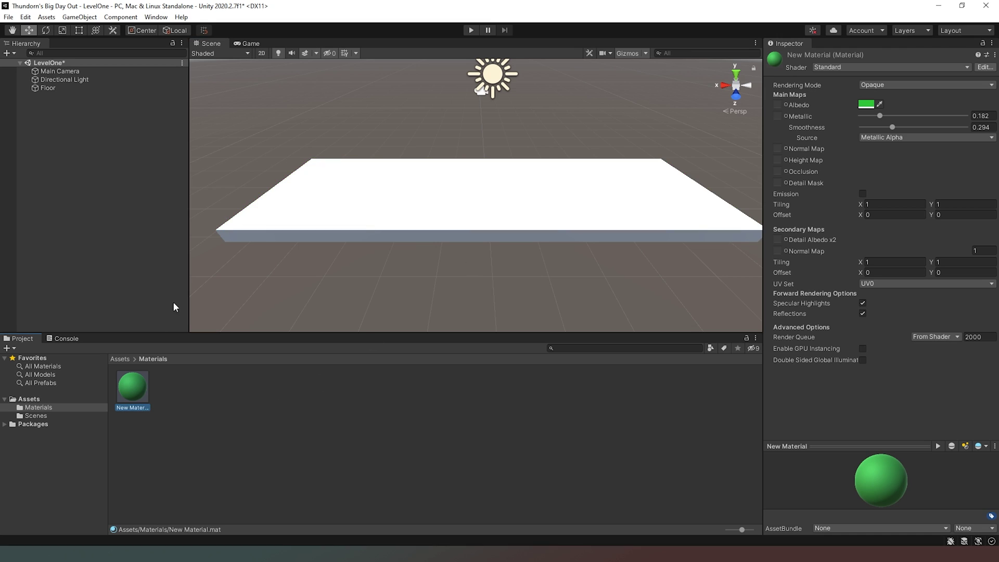
# Assign New Material to the Floor's Element 0 slot and view the green floor.
pyautogui.click(57, 89)
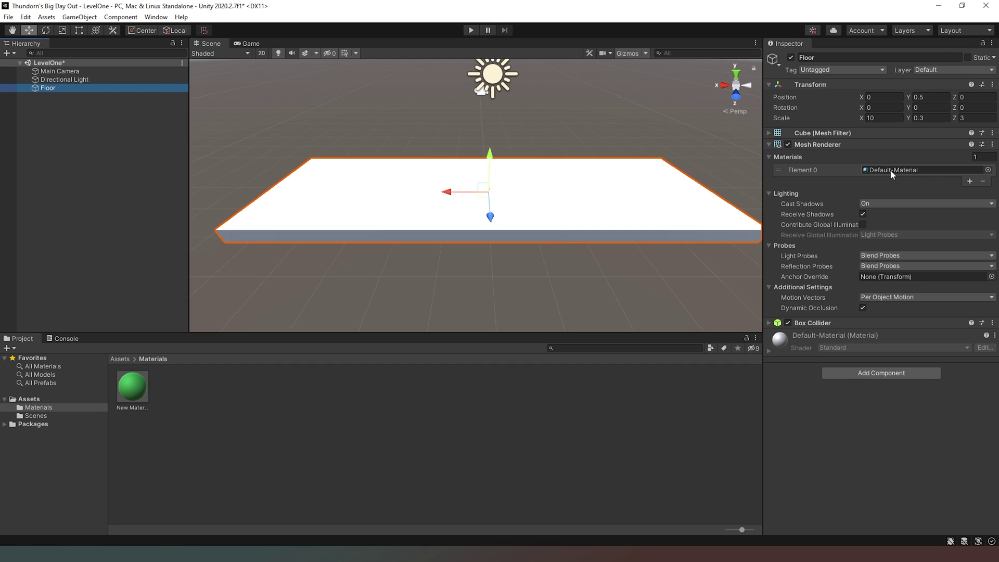
pyautogui.moveTo(132, 386); pyautogui.dragTo(910, 169)
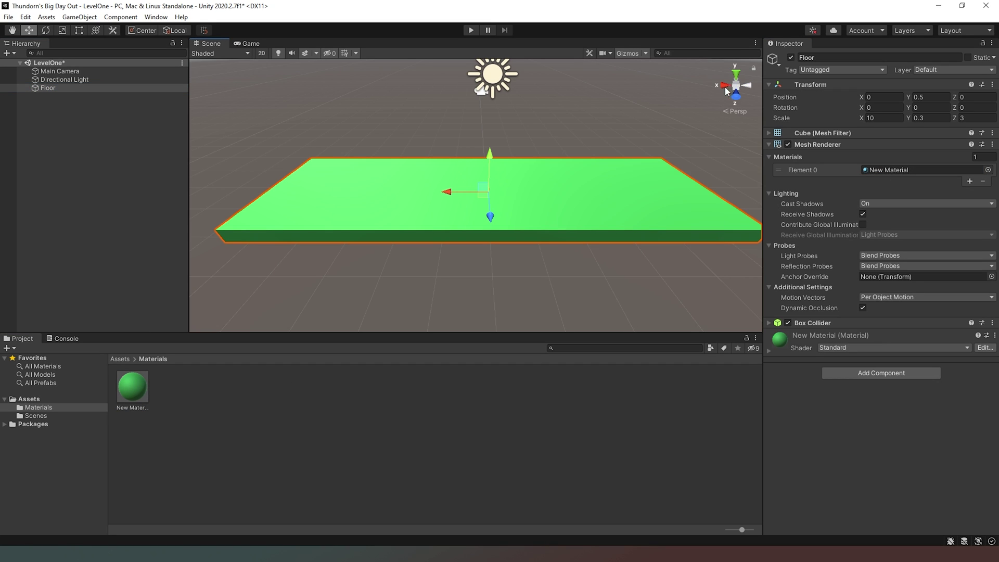
pyautogui.keyDown('alt'); pyautogui.moveTo(687, 102); pyautogui.dragTo(481, 224); pyautogui.keyUp('alt')
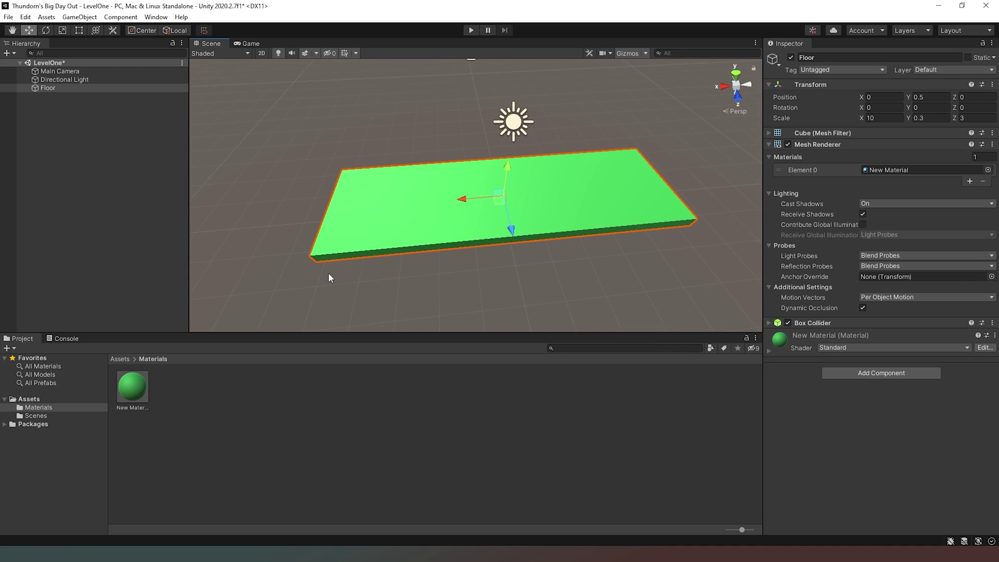